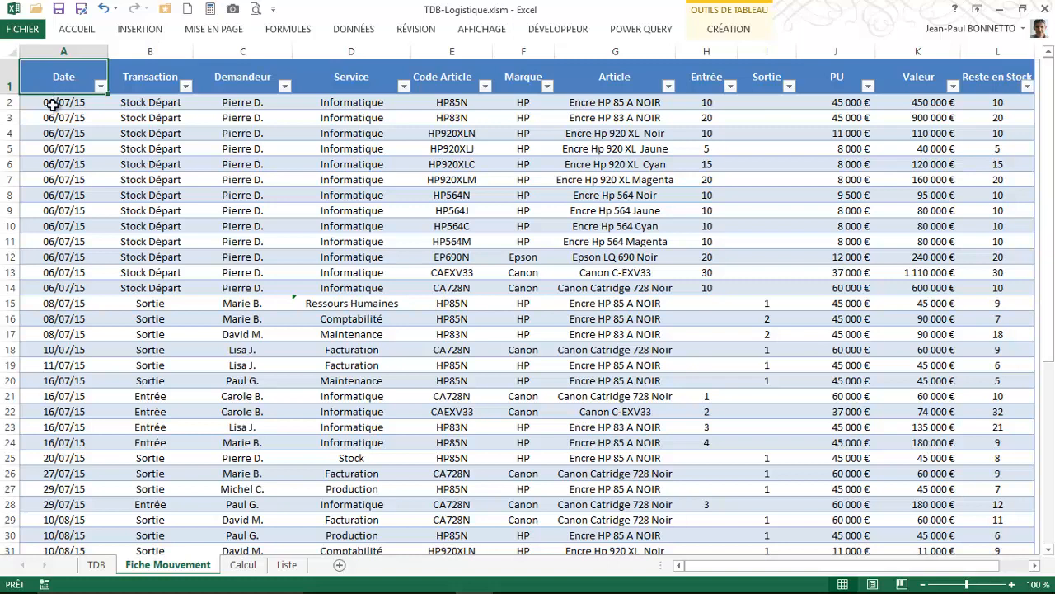
Step: Review the Date, Transaction and Demandeur columns of the movement table, including the choices offered for transaction type and requester
left_click(54, 117)
left_click(152, 135)
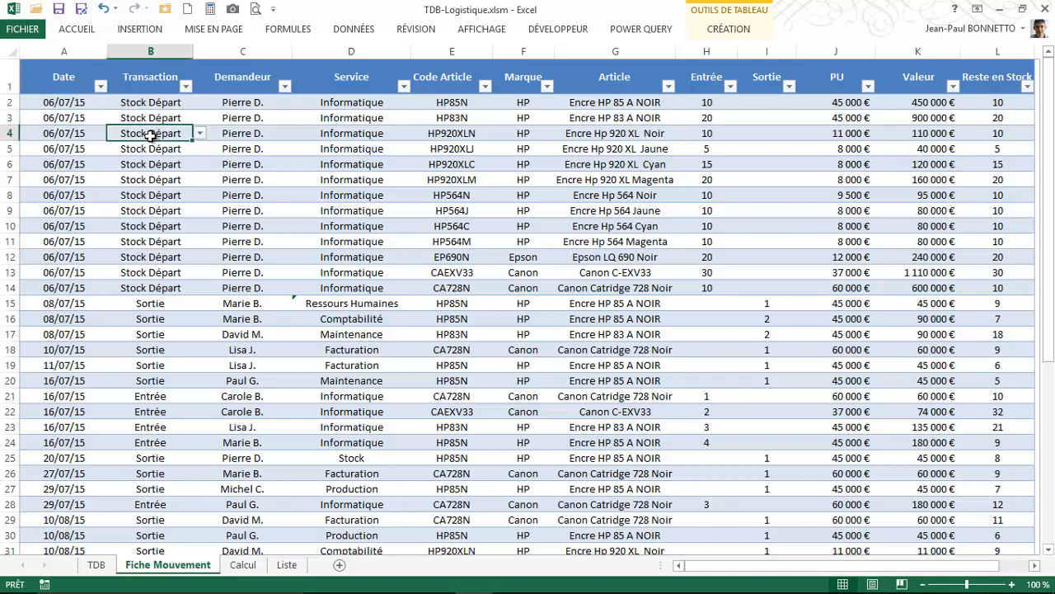
left_click(219, 151)
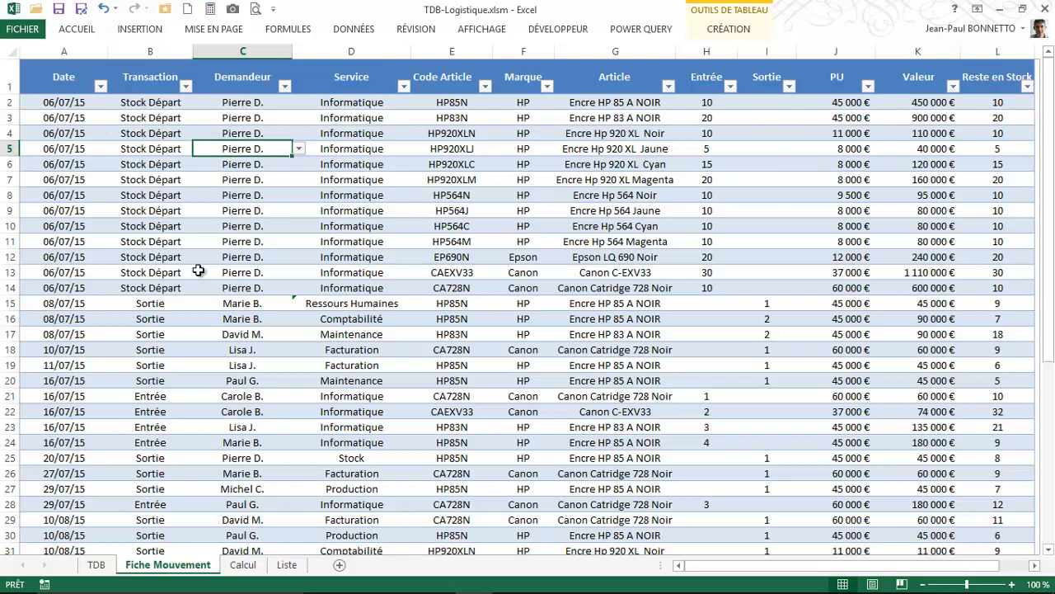
left_click(73, 109)
left_click(52, 165)
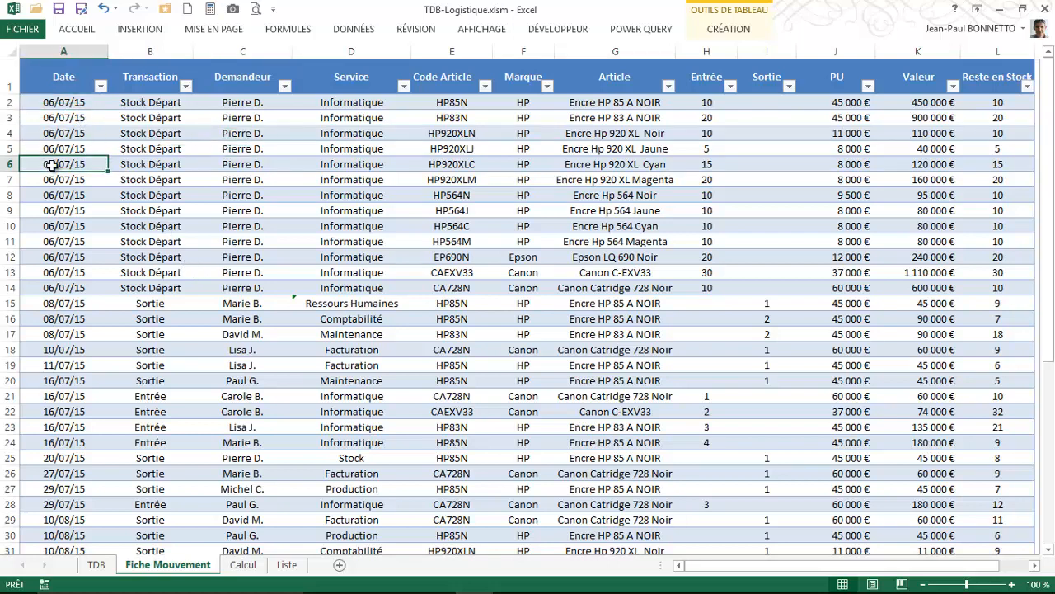
left_click(169, 162)
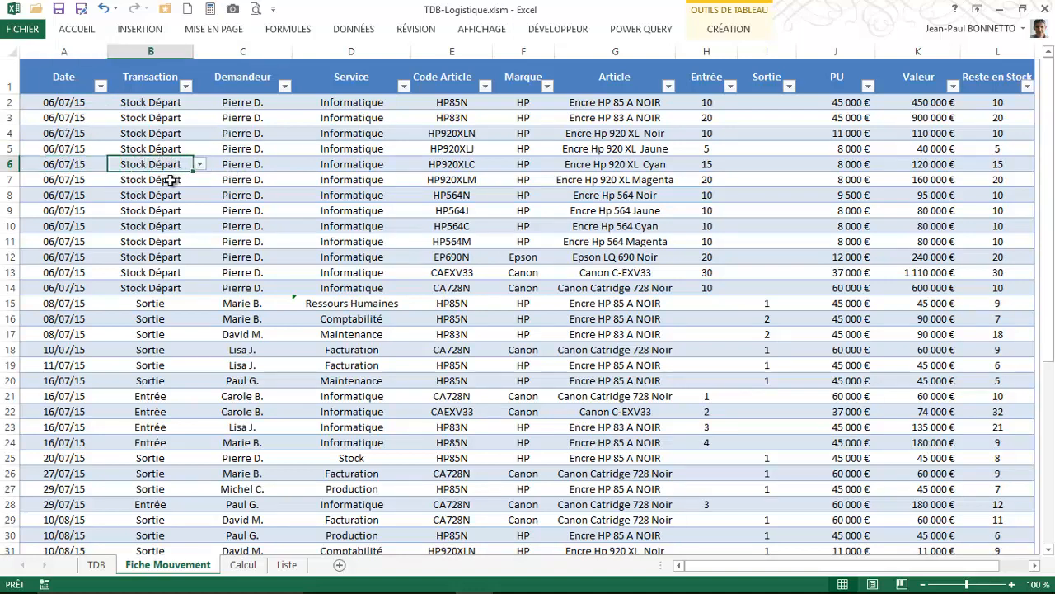
left_click(198, 168)
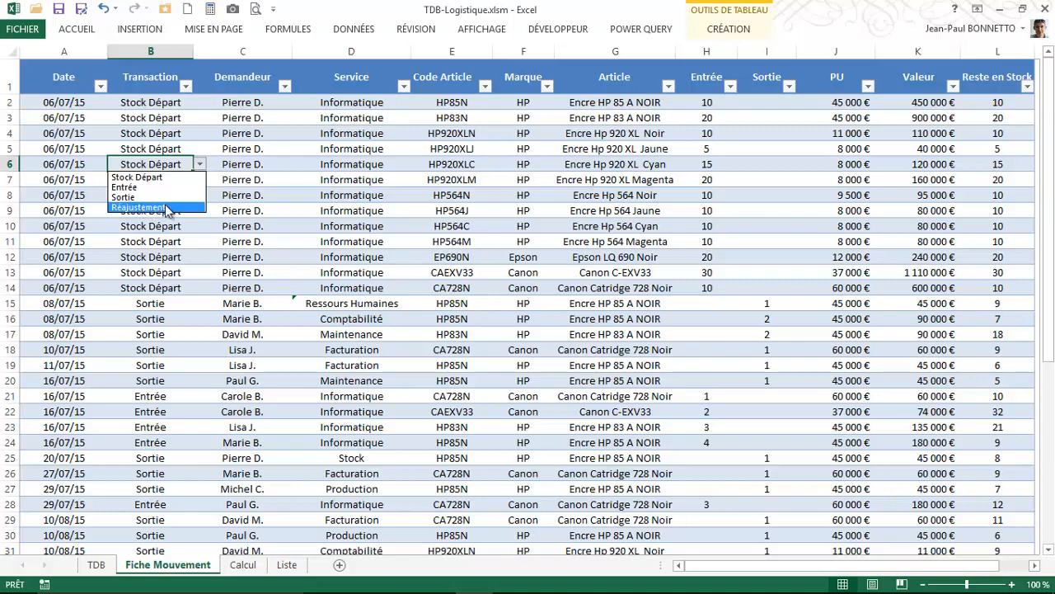
left_click(246, 165)
left_click(299, 165)
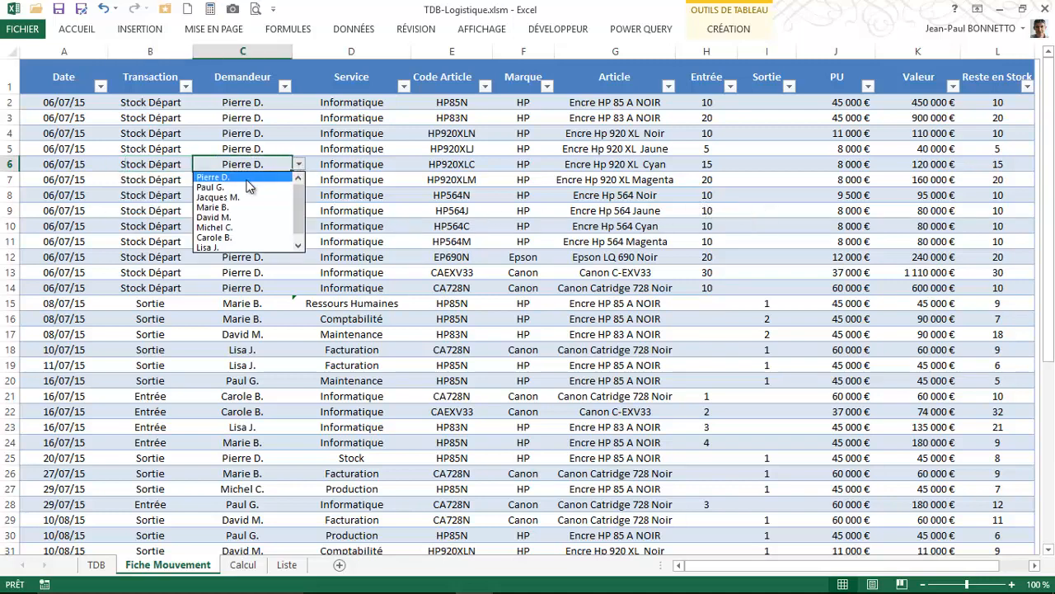
scroll(304, 206, "down", 1)
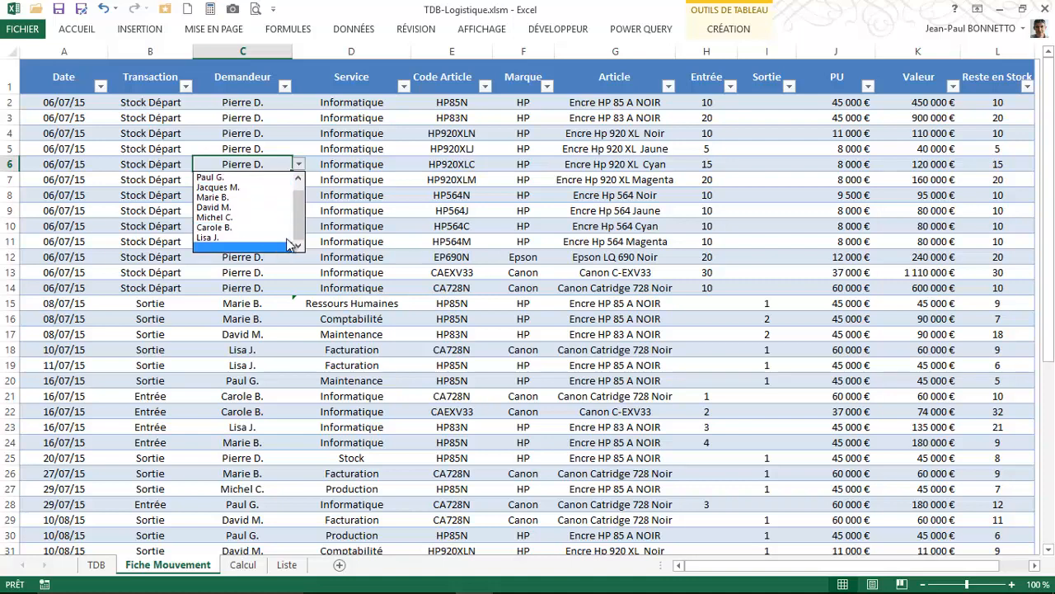
scroll(243, 207, "up", 1)
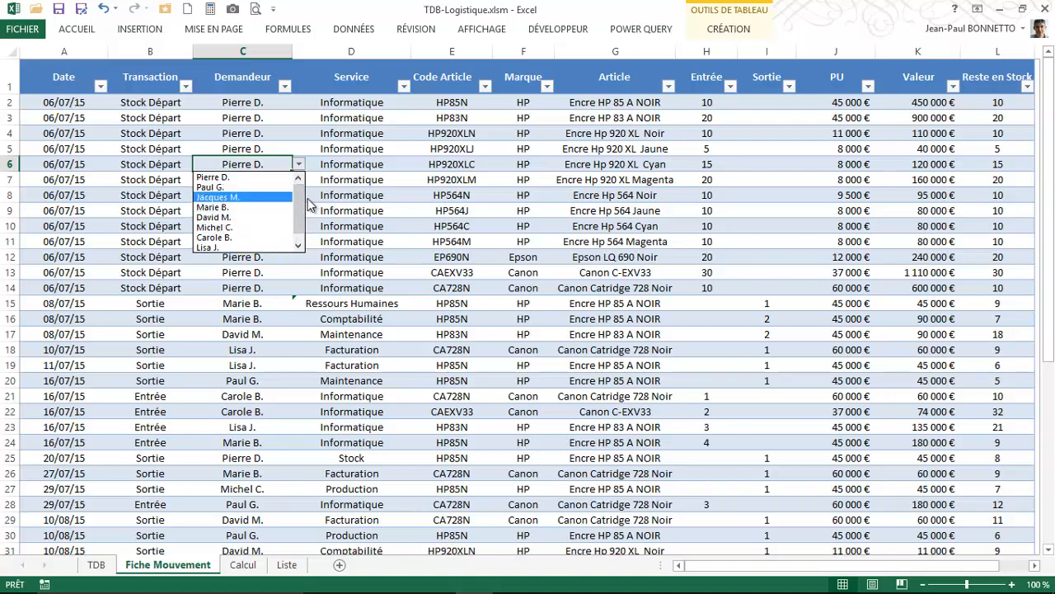
Step: Examine the choices offered in row 7 for the Service and Code Article columns
left_click(353, 181)
left_click(352, 181)
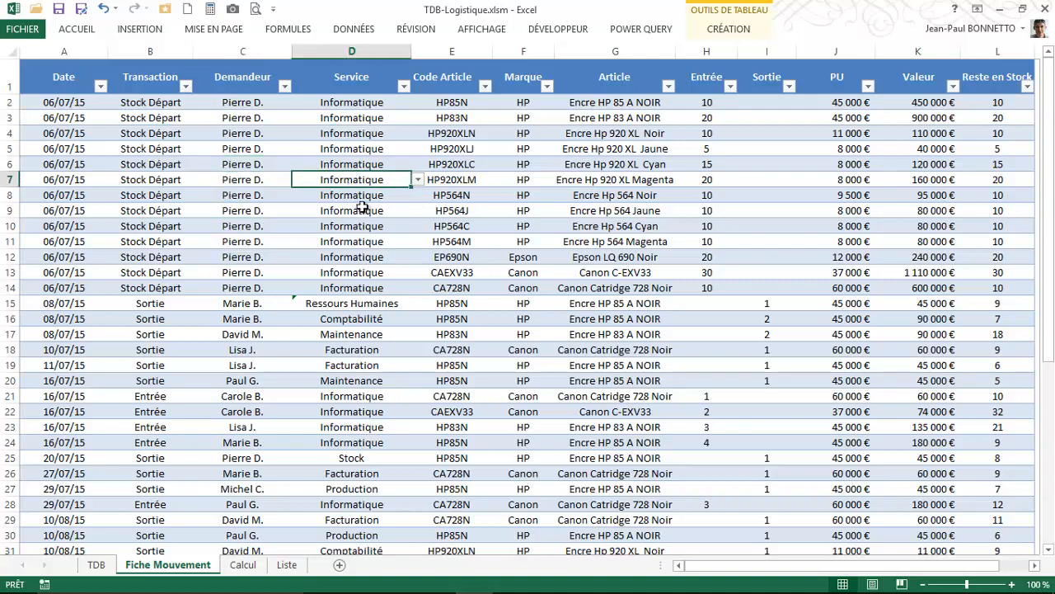
left_click(418, 180)
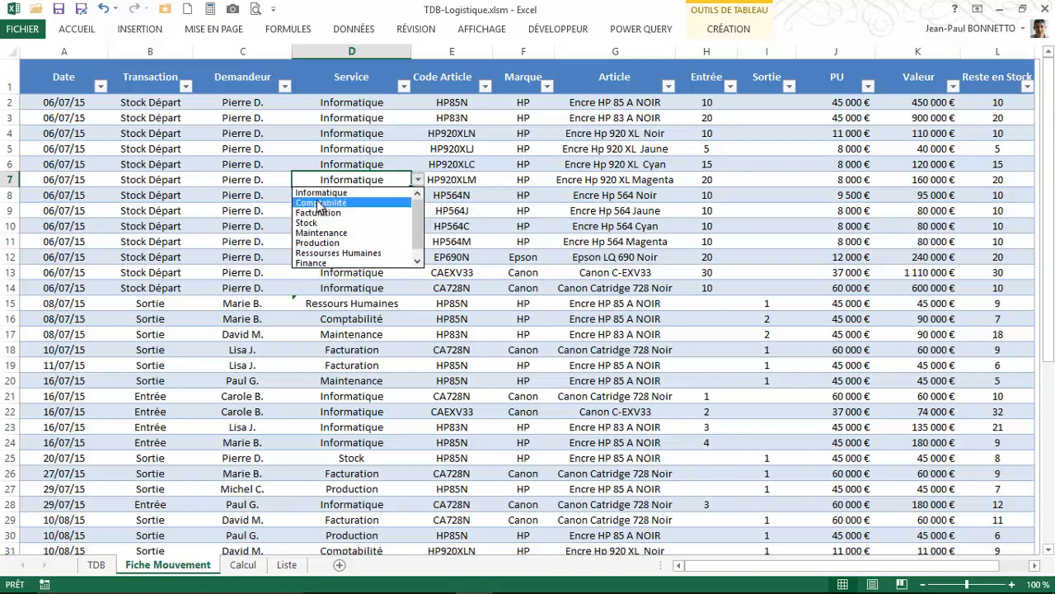
left_click(463, 192)
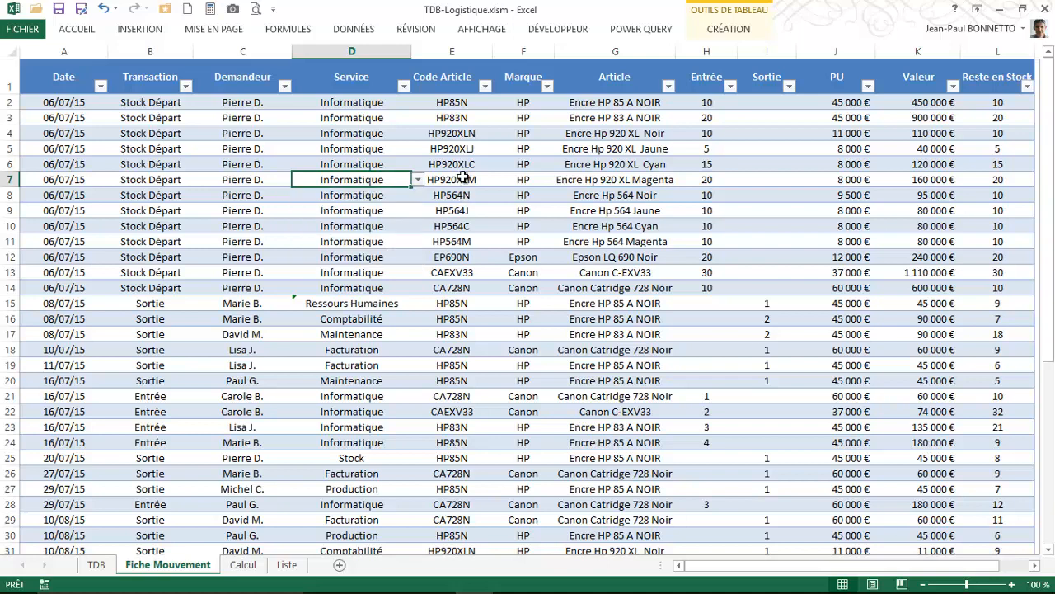
left_click(453, 183)
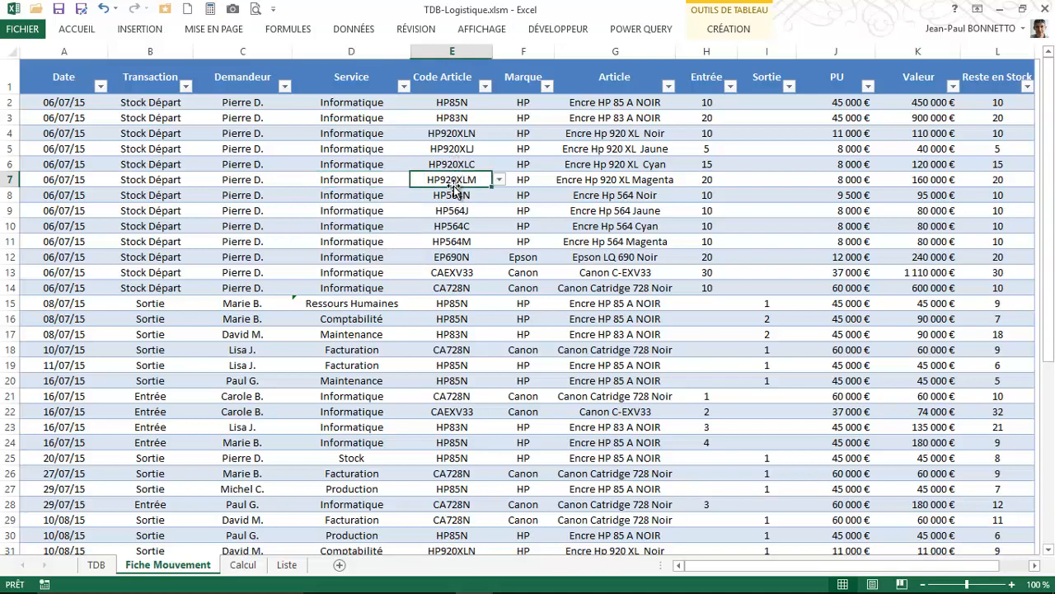
left_click(500, 180)
mouse_move(499, 223)
left_mouse_down()
mouse_move(504, 198)
mouse_move(506, 255)
mouse_move(505, 208)
left_mouse_up()
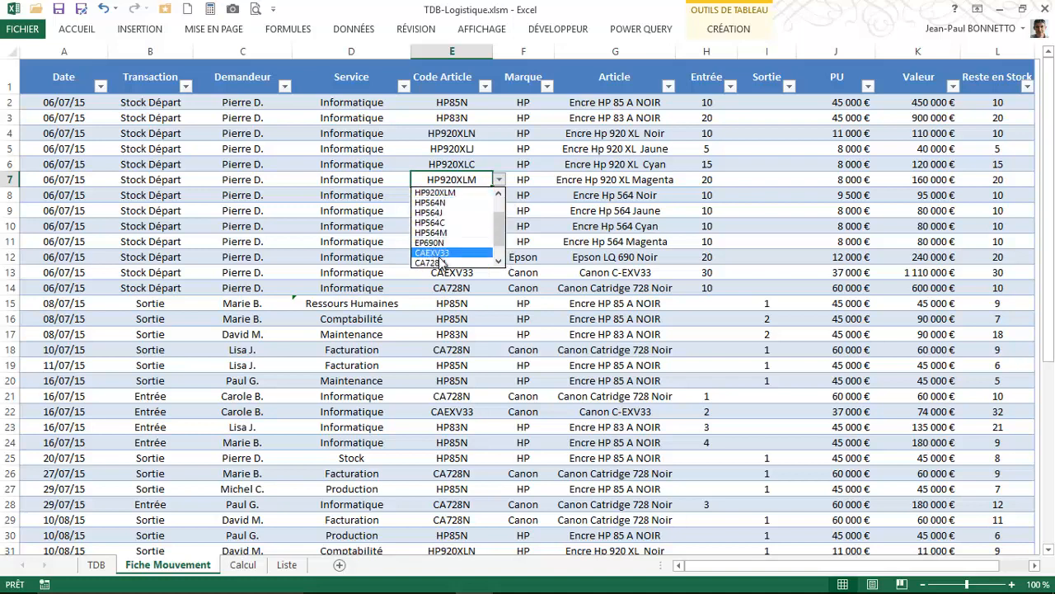
Step: Inspect the Marque, Article, Entrée, Sortie and PU cells of the starting-stock rows and compare them with the article code
left_click(520, 172)
left_click(514, 183)
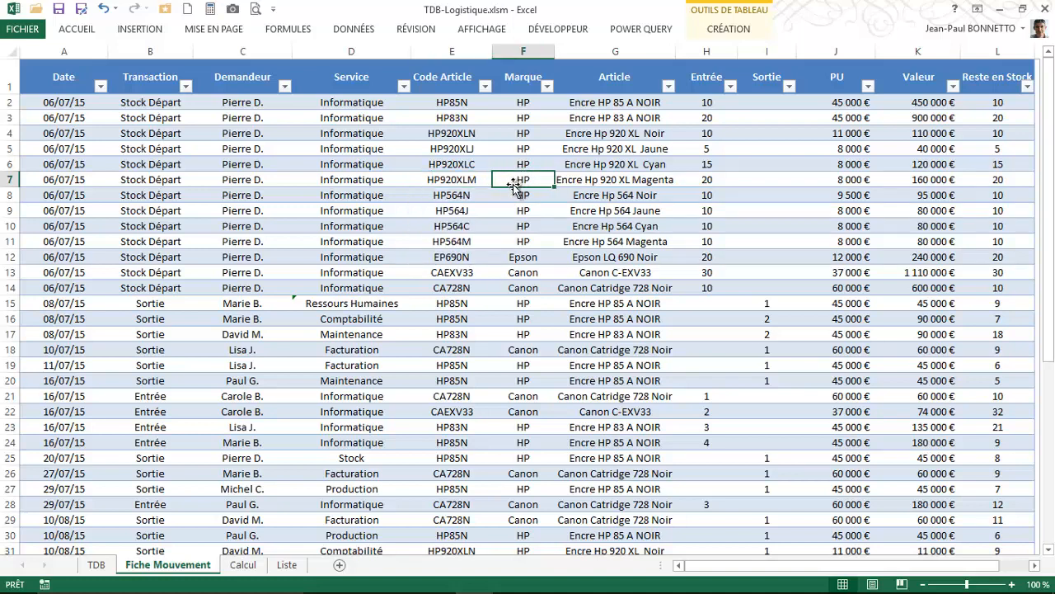
left_click(531, 225)
left_click(611, 227)
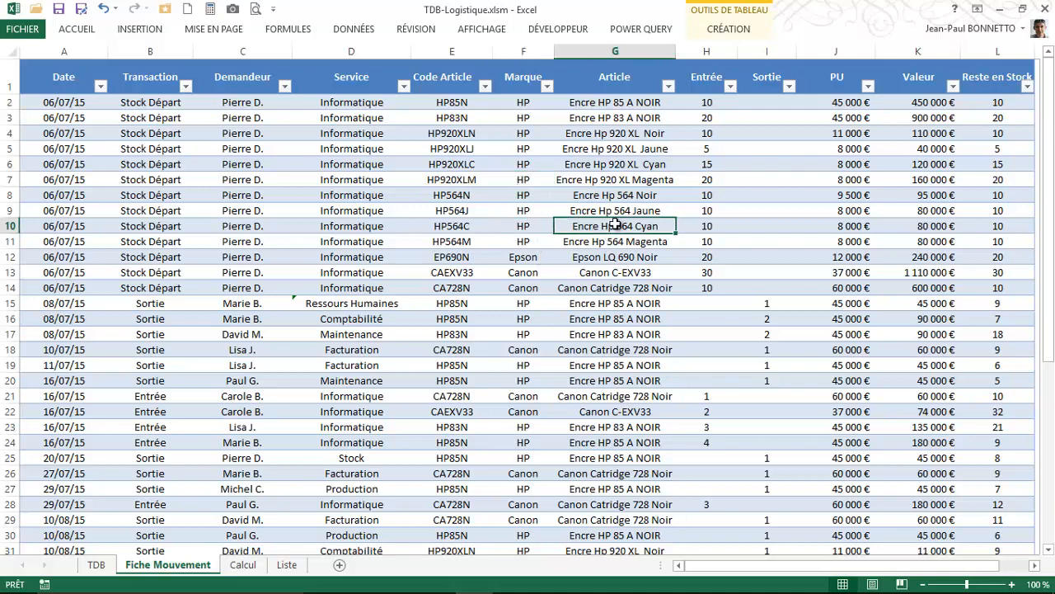
left_click(456, 228)
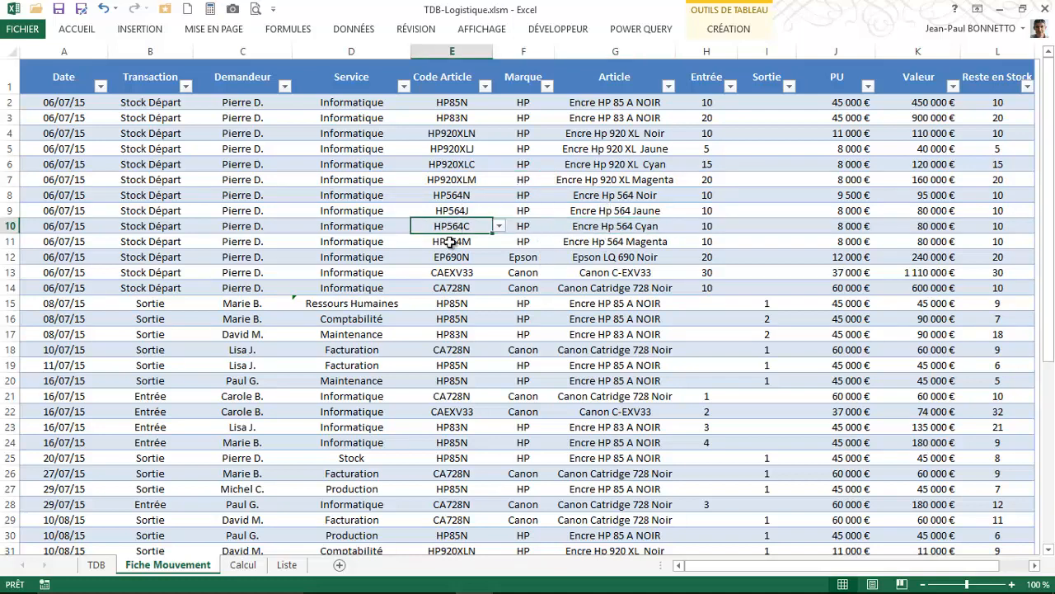
left_click(628, 224)
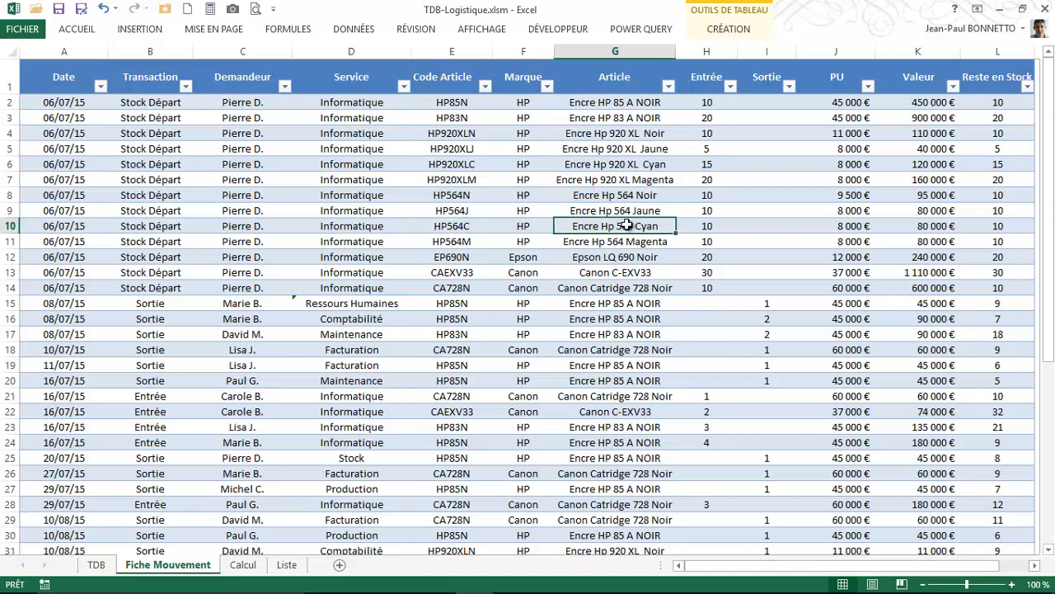
left_click(711, 226)
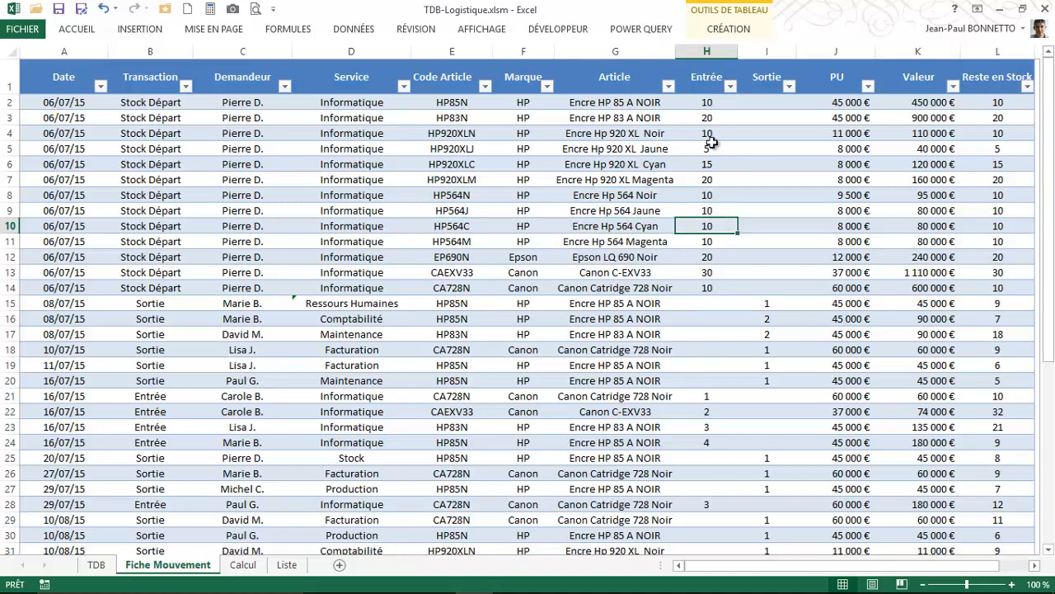
left_click(707, 211)
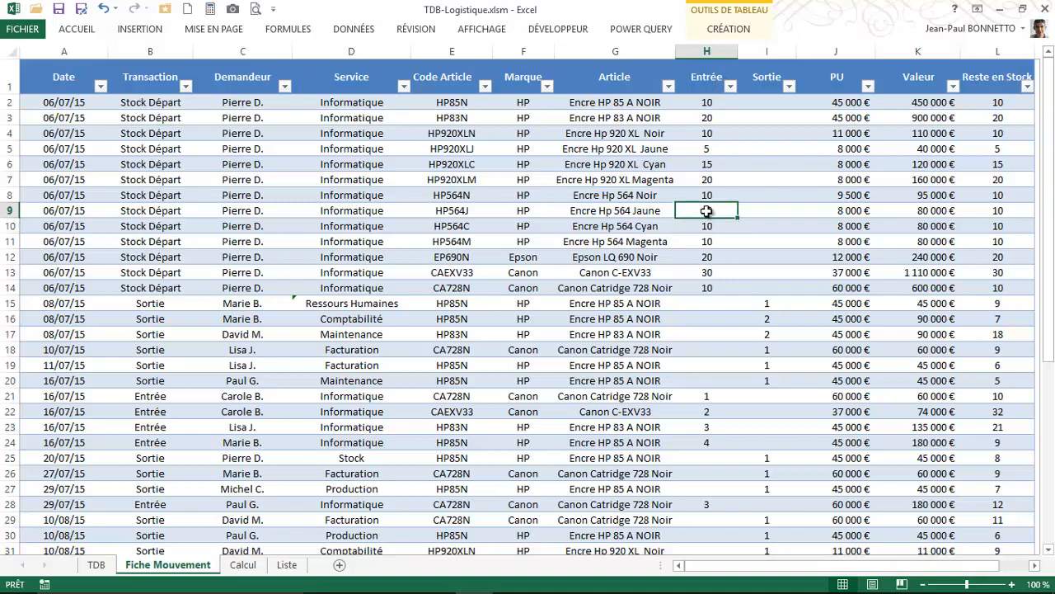
left_click(771, 197)
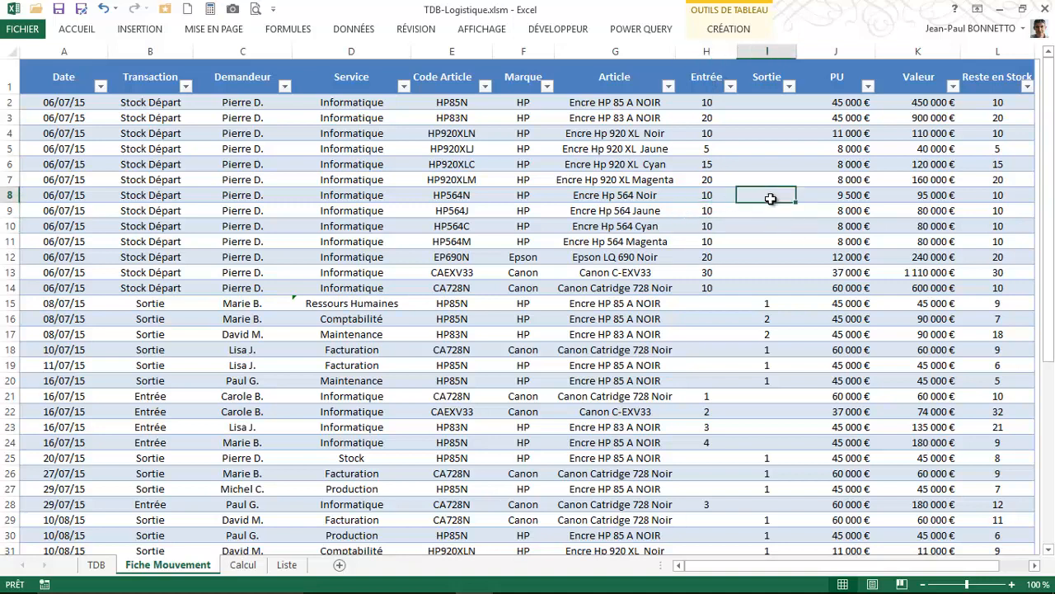
left_click(859, 195)
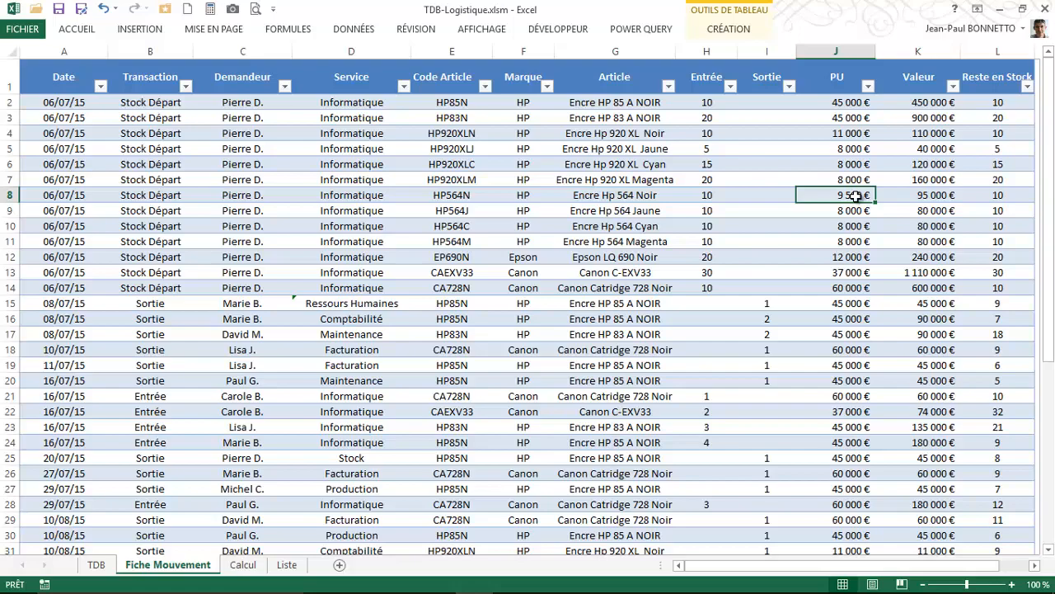
Step: Append a new blank row 52 below the last record of the movement table
scroll(990, 215, "down", 6)
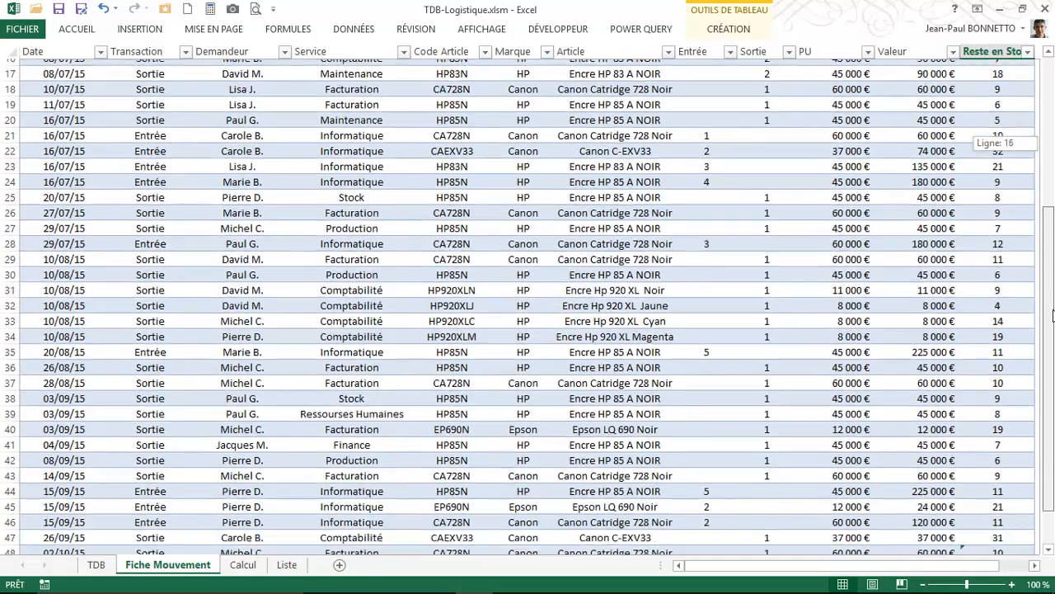
scroll(991, 160, "down", 4)
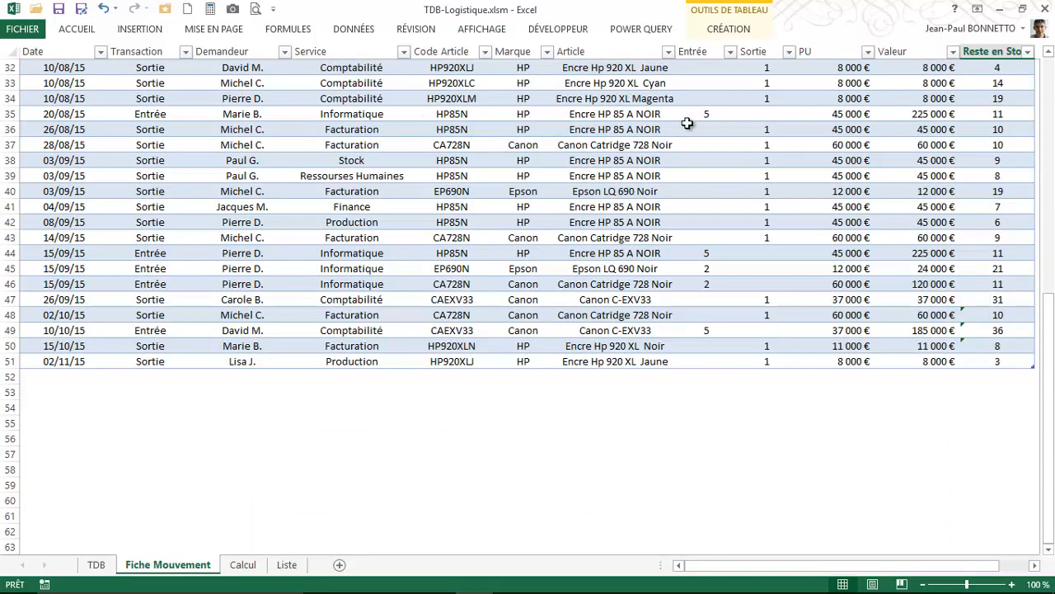
left_click(983, 361)
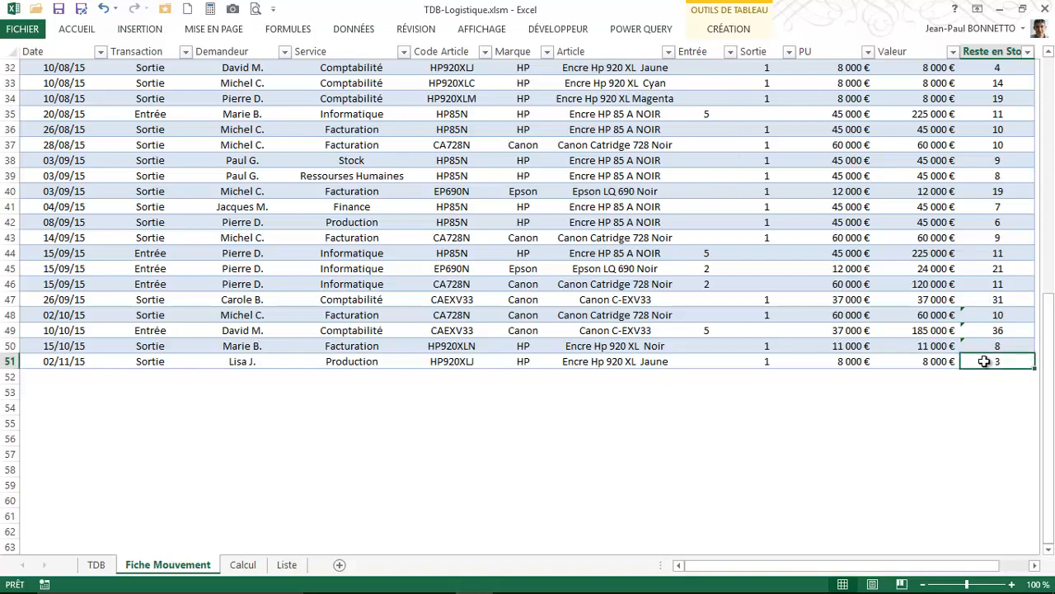
key("Tab")
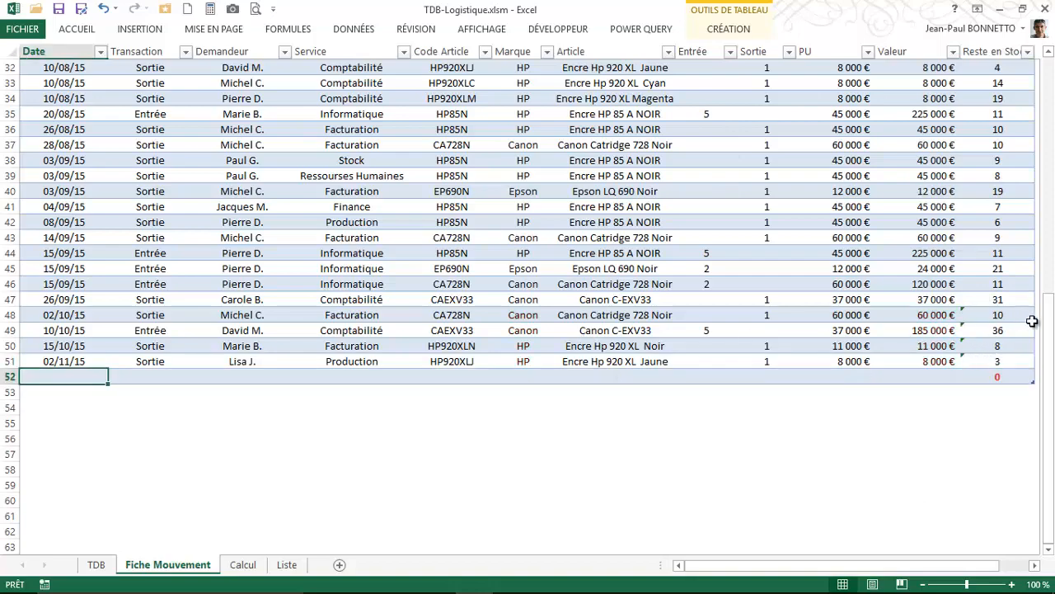
Step: Enter the date 04/11/15 in the new row 52 of the movement table
left_click_drag(1048, 323, 1052, 91)
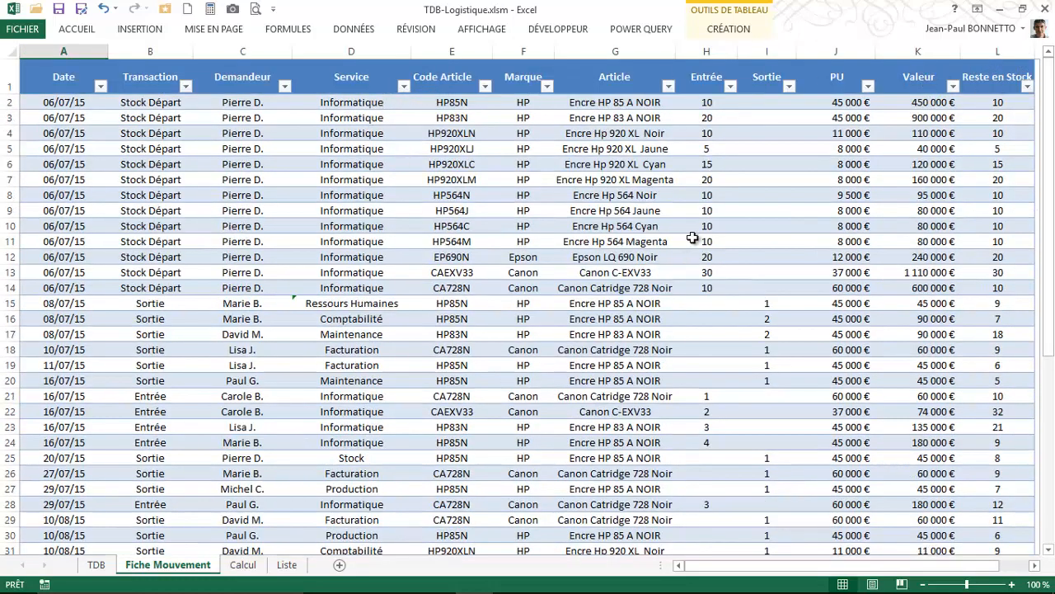
left_click_drag(1048, 123, 1048, 159)
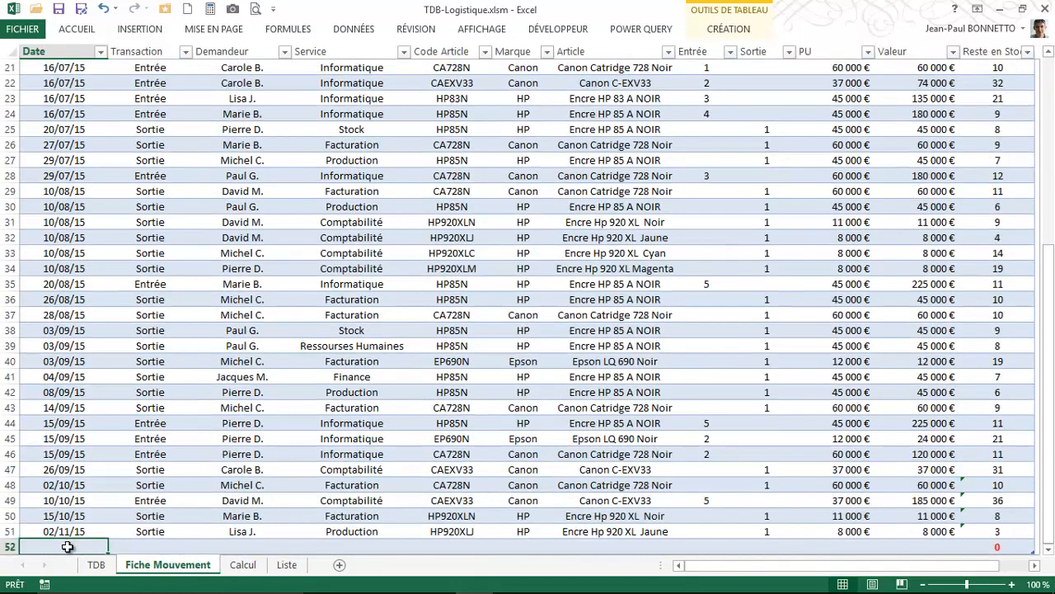
type("4/")
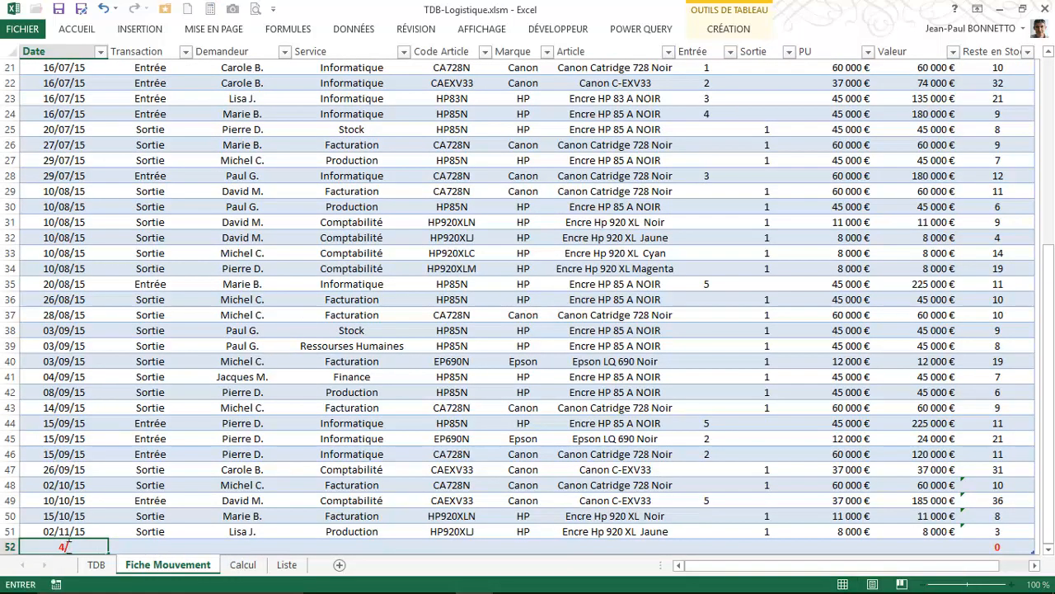
type("11/15")
key("Tab")
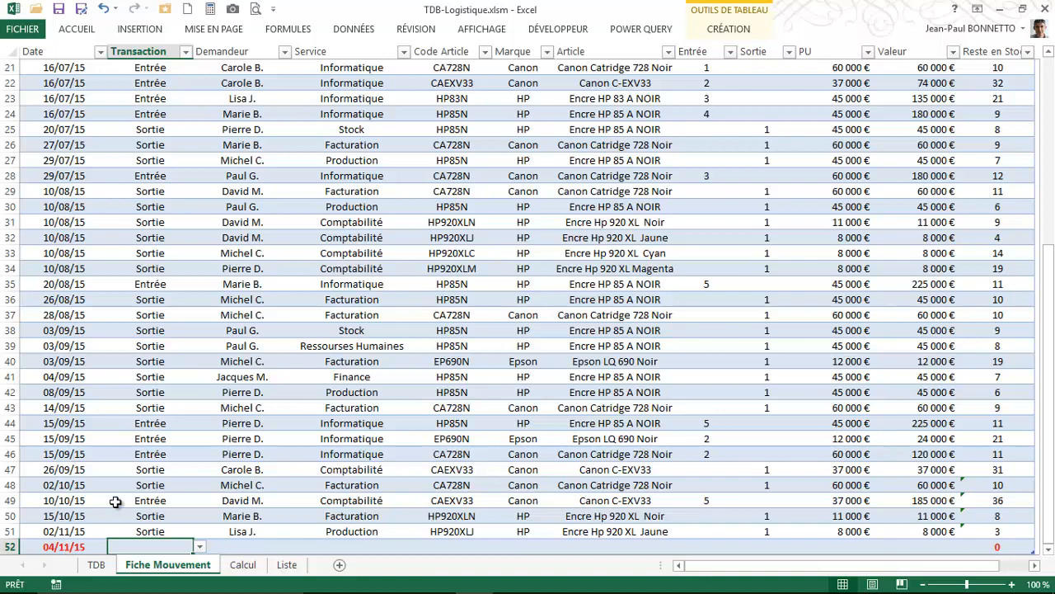
Step: Set the new row's transaction to Entrée and choose a requester from the Demandeur choices
scroll(95, 459, "down", 2)
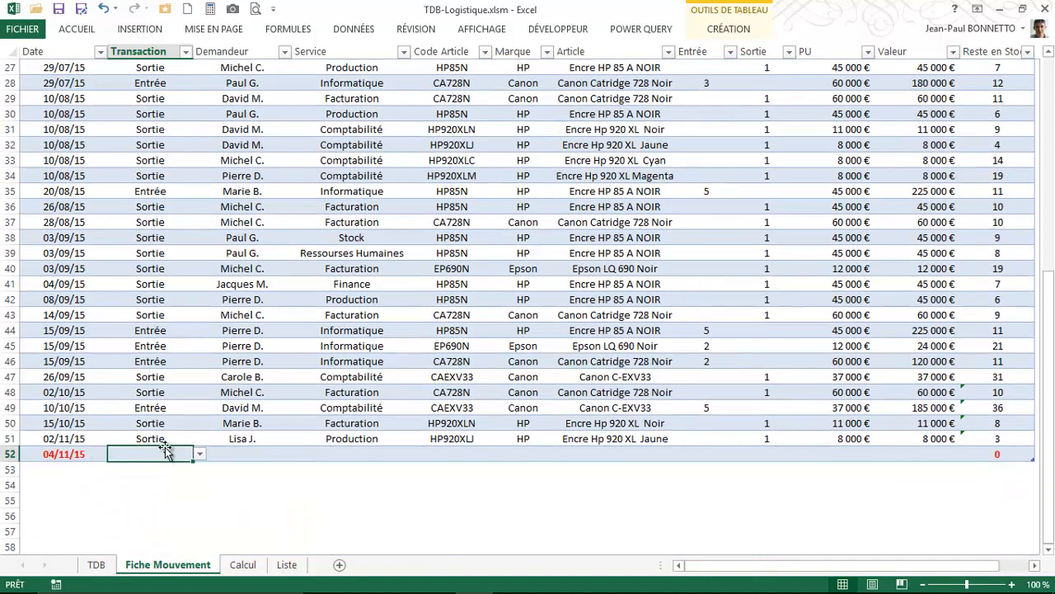
left_click(203, 454)
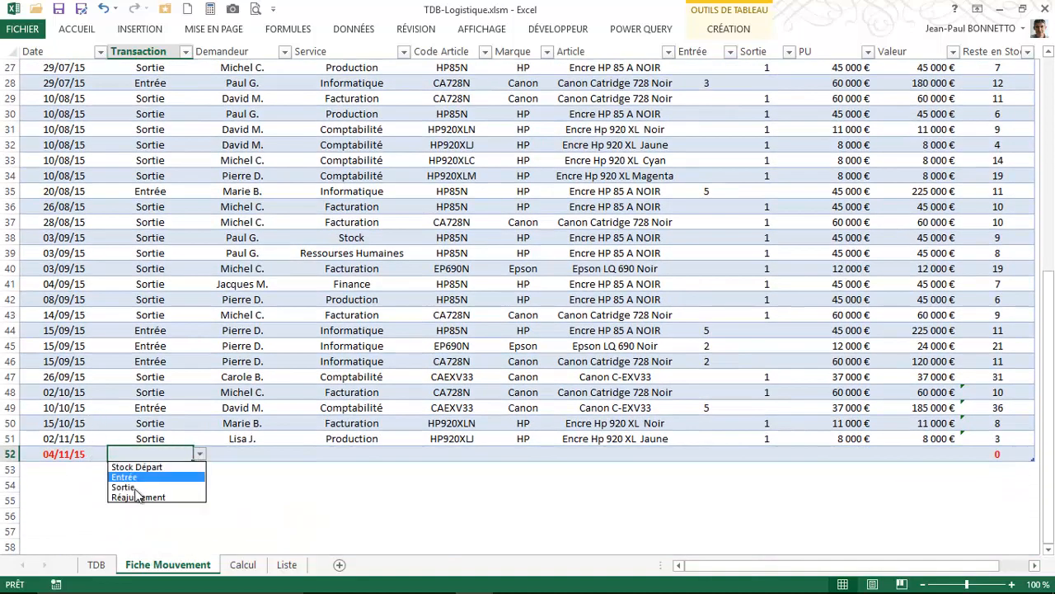
left_click(121, 478)
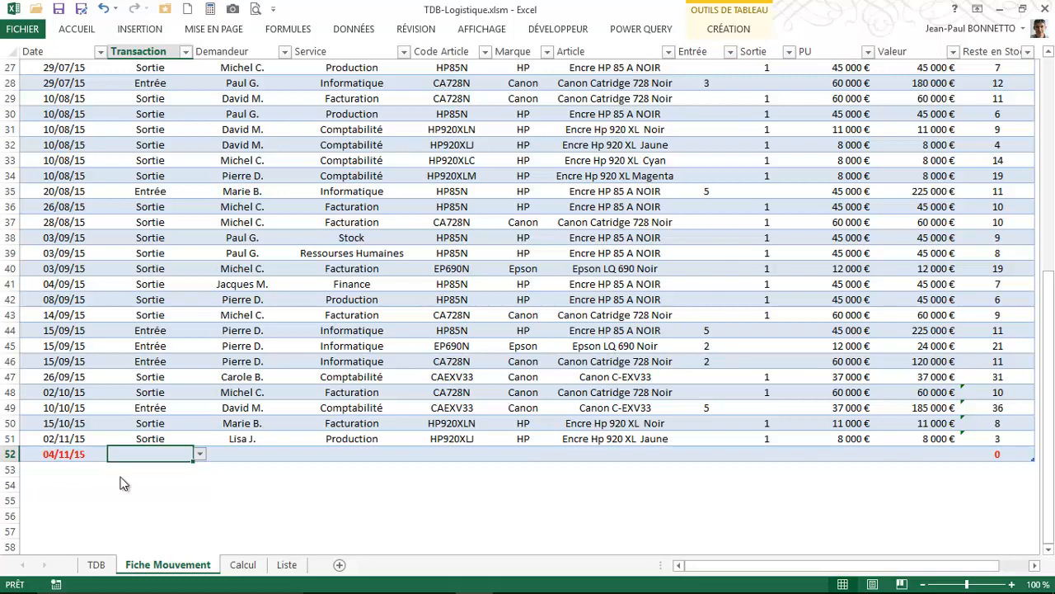
left_click(251, 452)
left_click(300, 455)
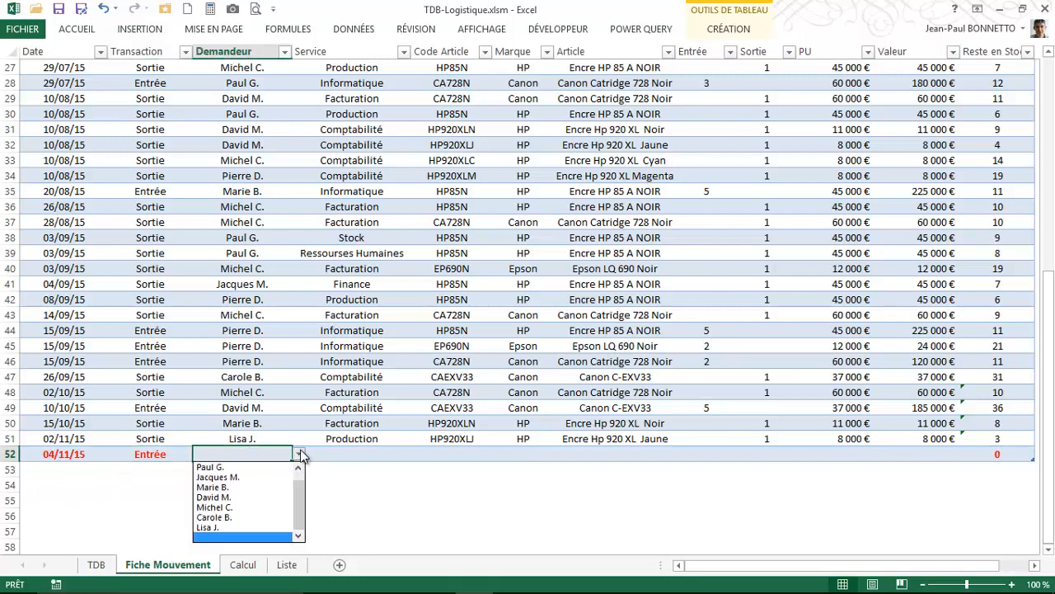
left_click(216, 487)
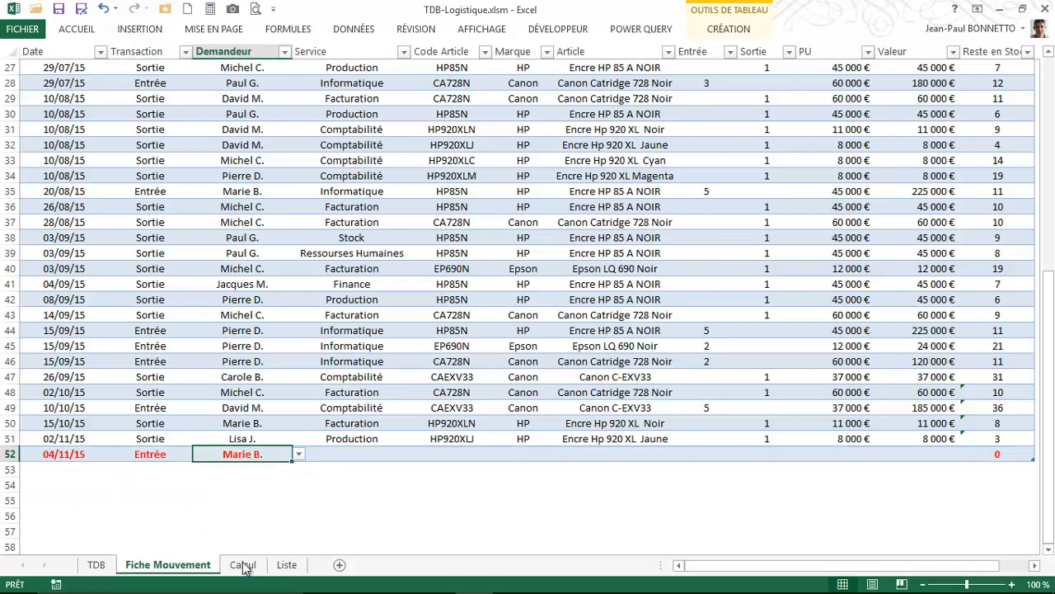
Step: Set the service of row 52 to Production and its article code to HP564J
left_click(360, 458)
left_click(417, 454)
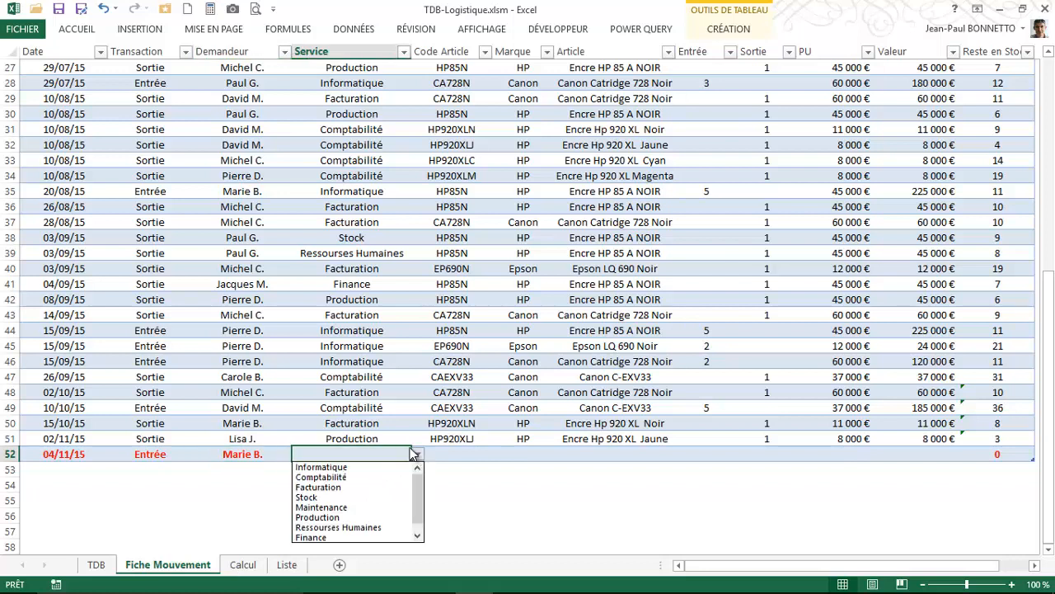
left_click(312, 516)
left_click(467, 459)
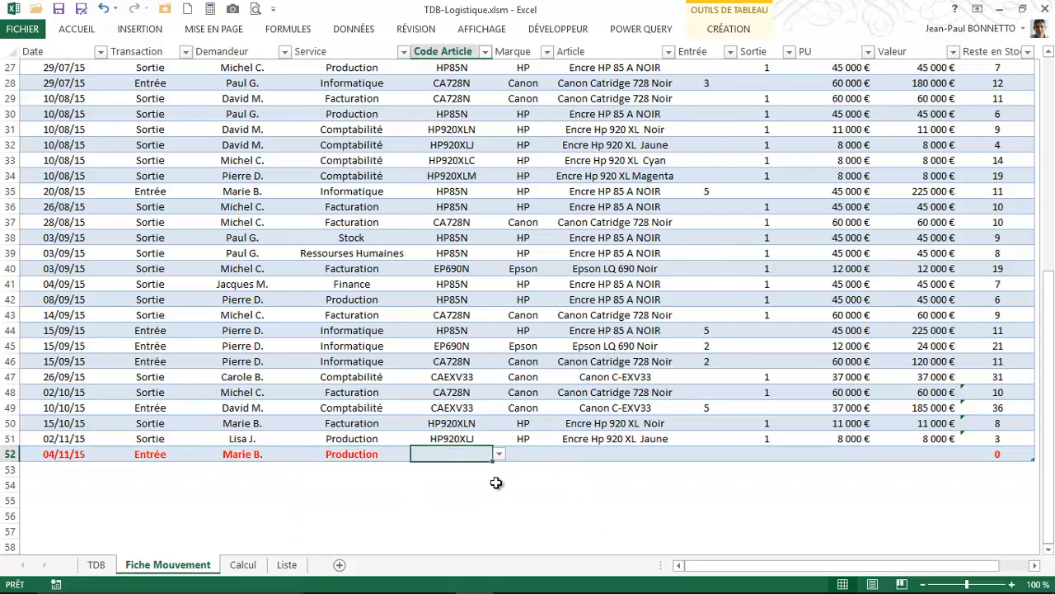
left_click(502, 455)
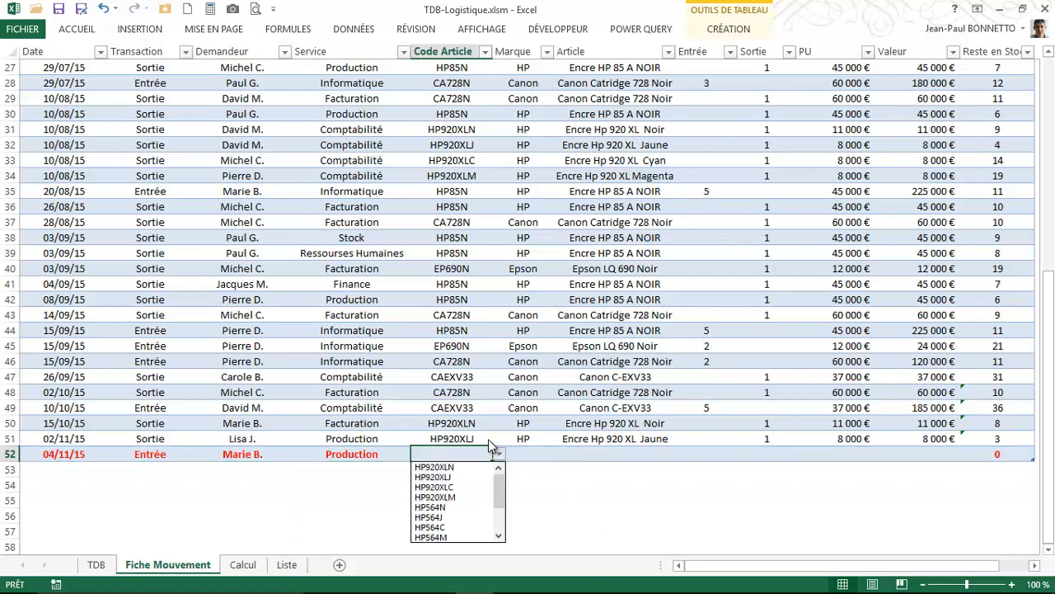
left_click(432, 525)
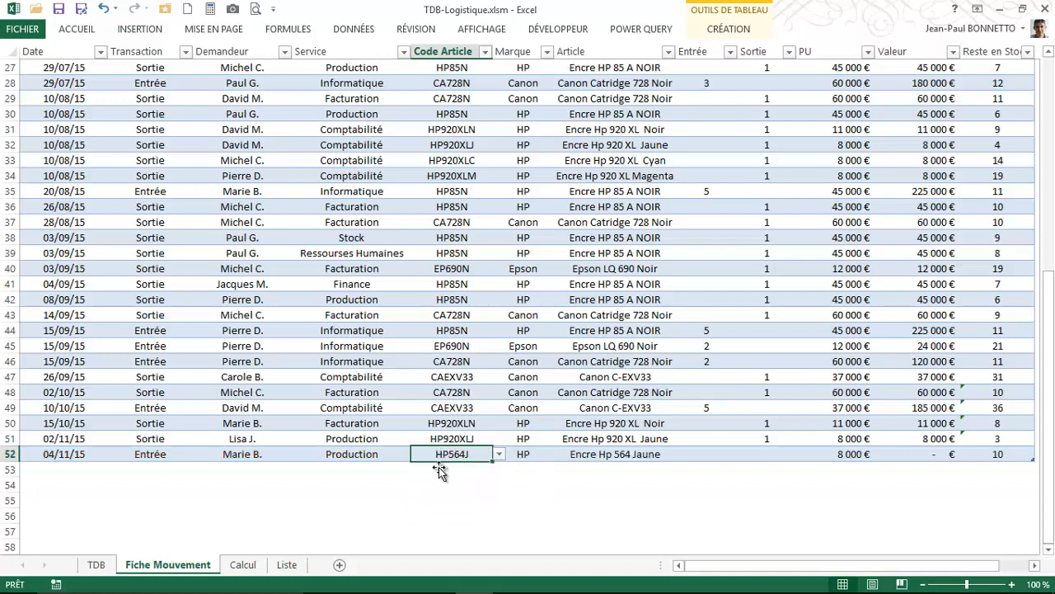
Step: Check the Marque and Article cells of row 52 and enter 4 as its Entrée quantity
left_click(524, 453)
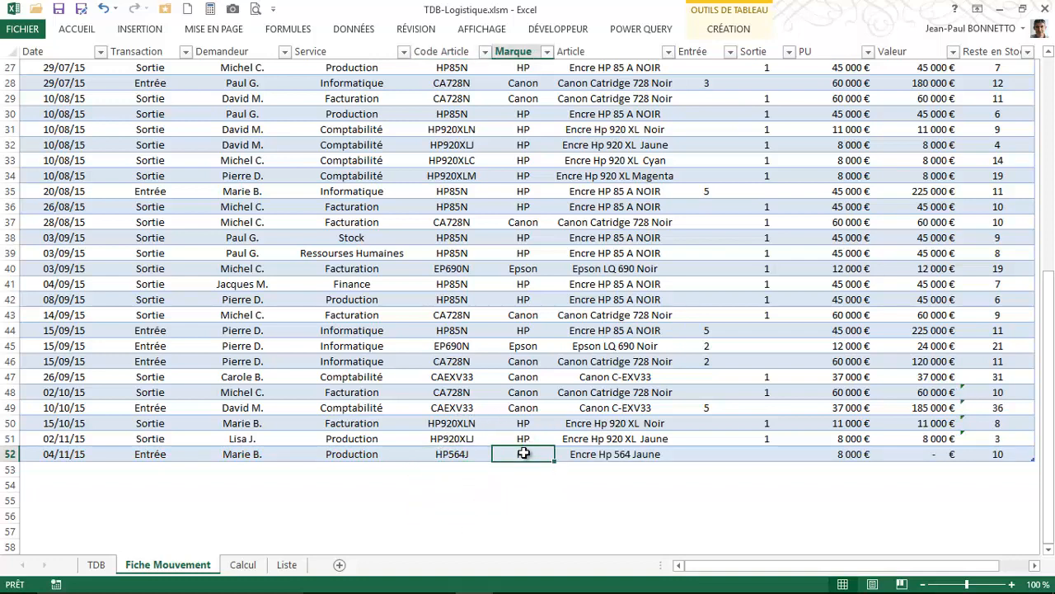
left_click(610, 453)
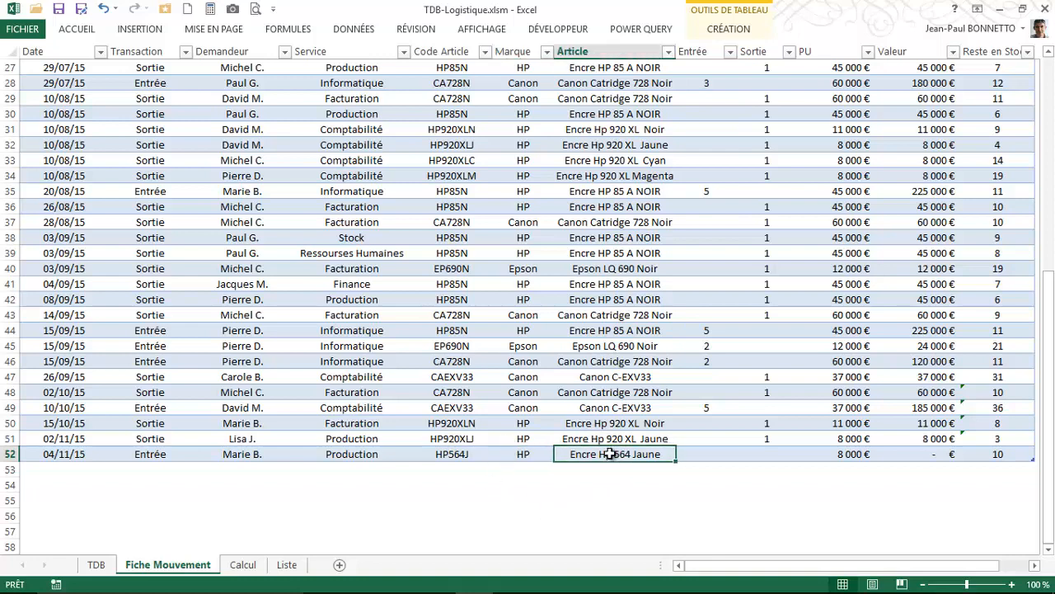
left_click(714, 451)
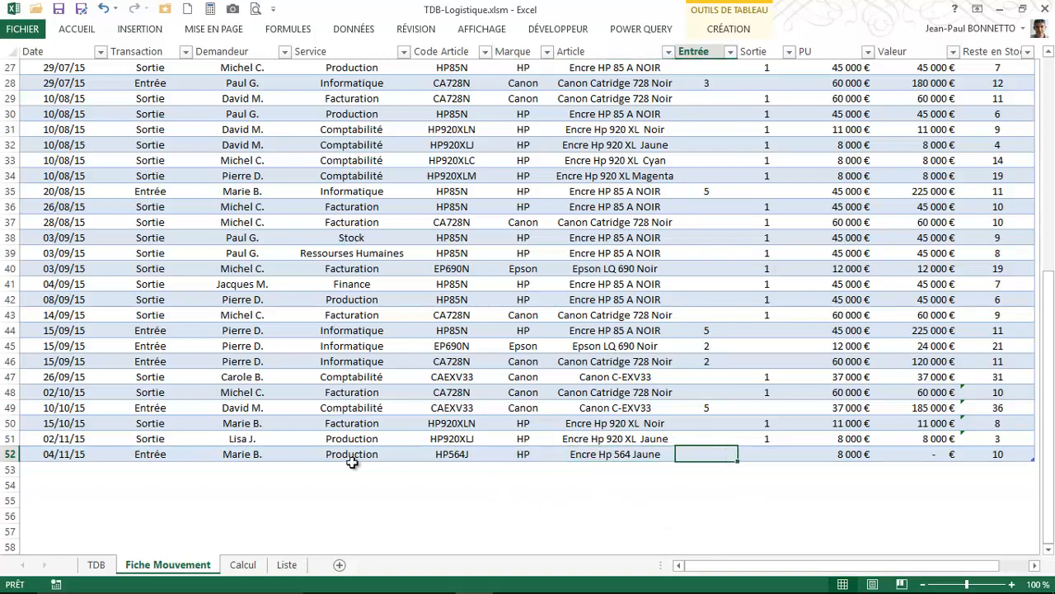
type("4")
left_click(710, 410)
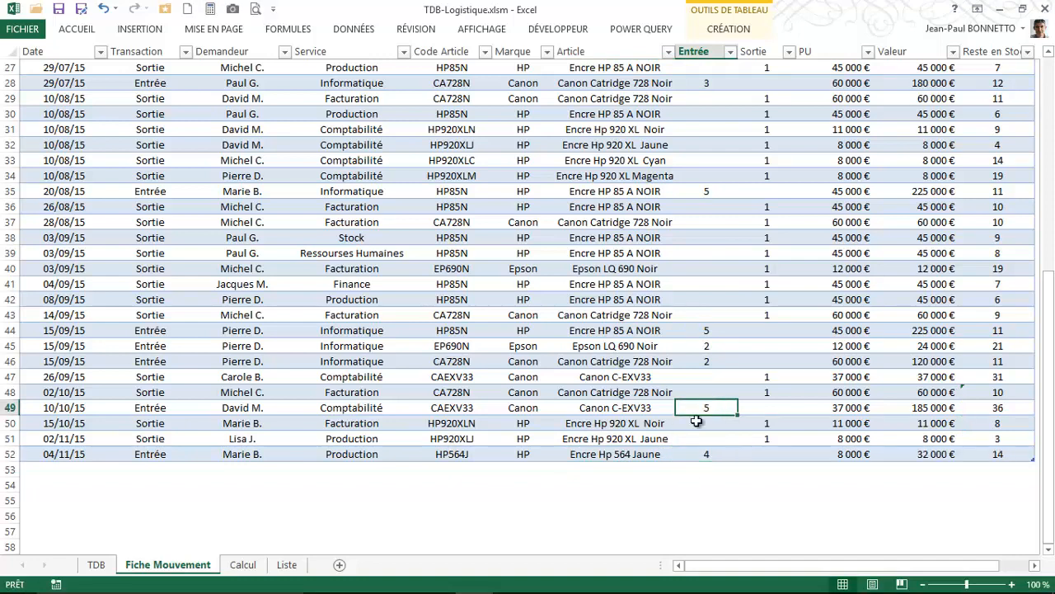
Step: Inspect the Entrée, PU, Valeur and Reste en Stock cells of row 52
left_click(709, 451)
left_click(843, 455)
left_click(930, 453)
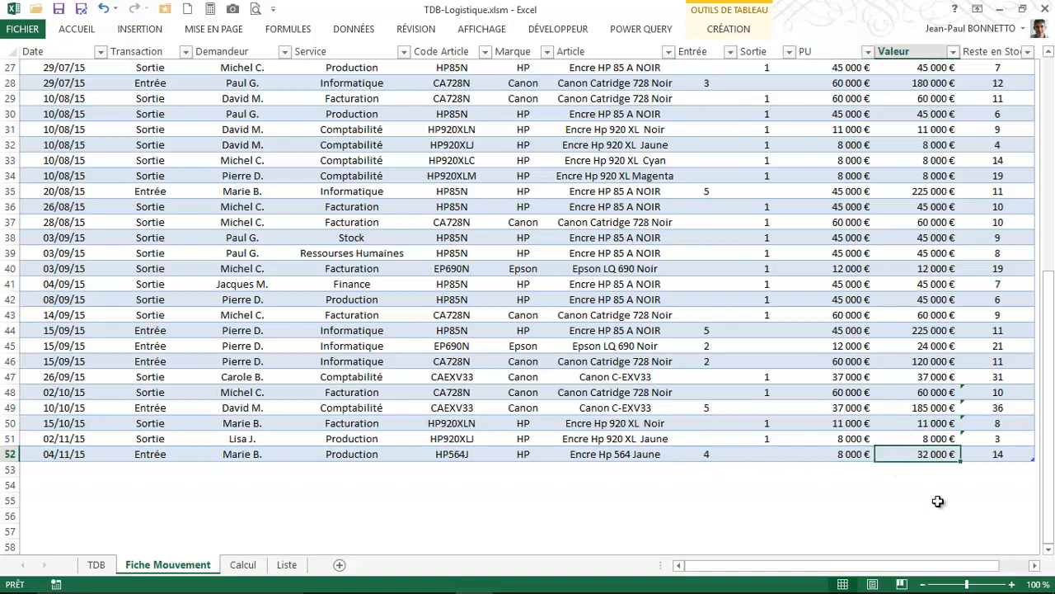
left_click(996, 454)
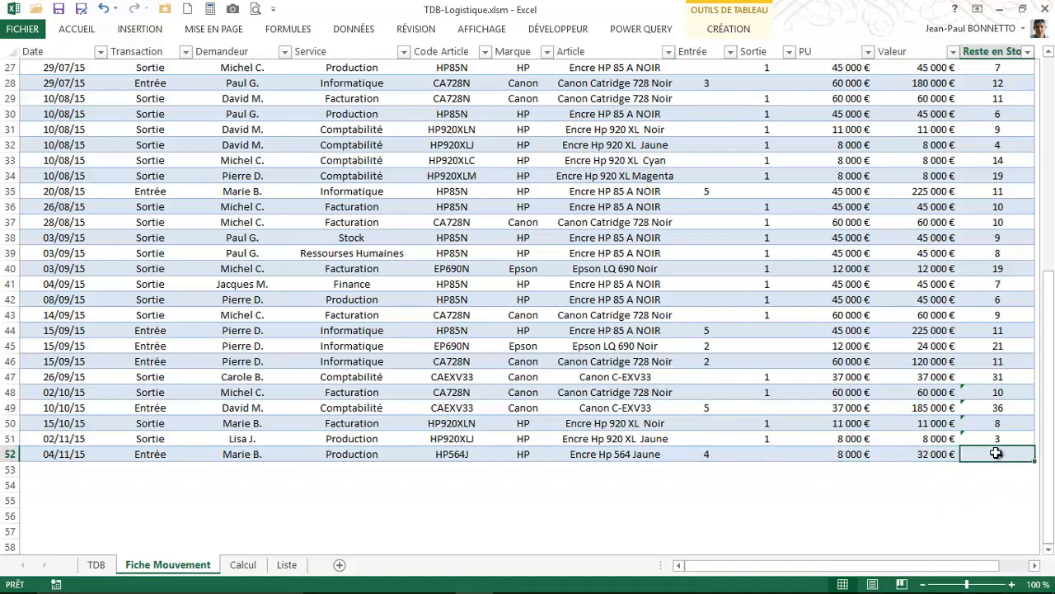
Step: Change the article code of row 52 to CAEXV33
left_click(467, 456)
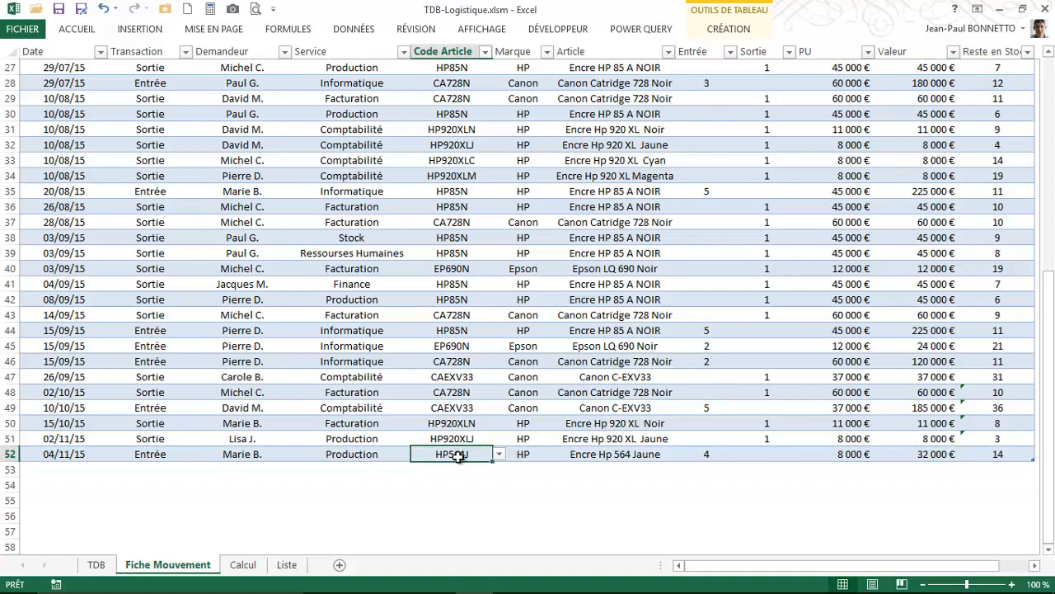
scroll(464, 170, "up", 1)
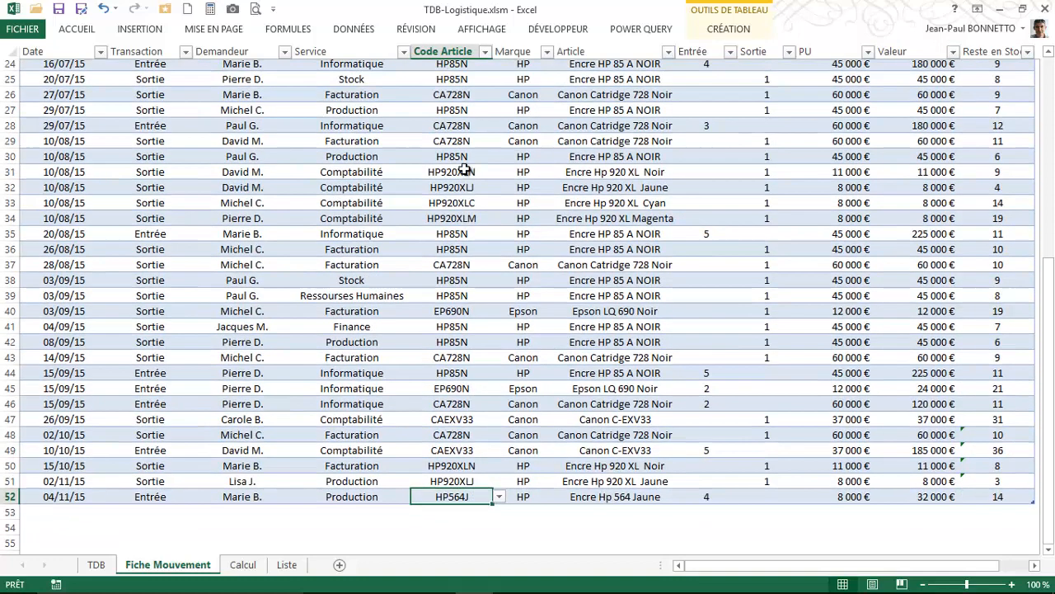
scroll(464, 170, "up", 5)
scroll(464, 170, "down", 9)
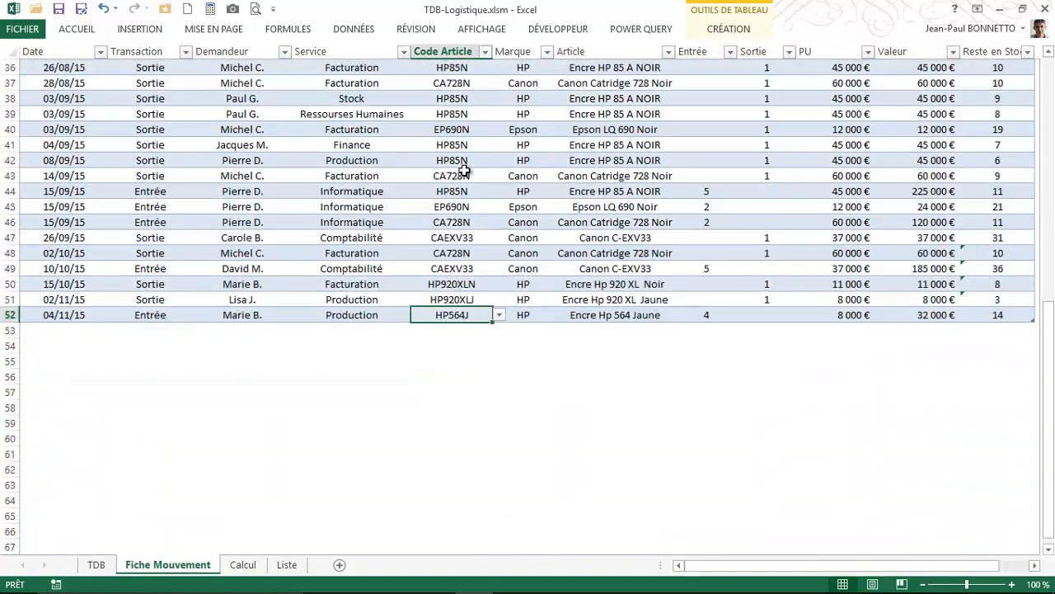
left_click(500, 315)
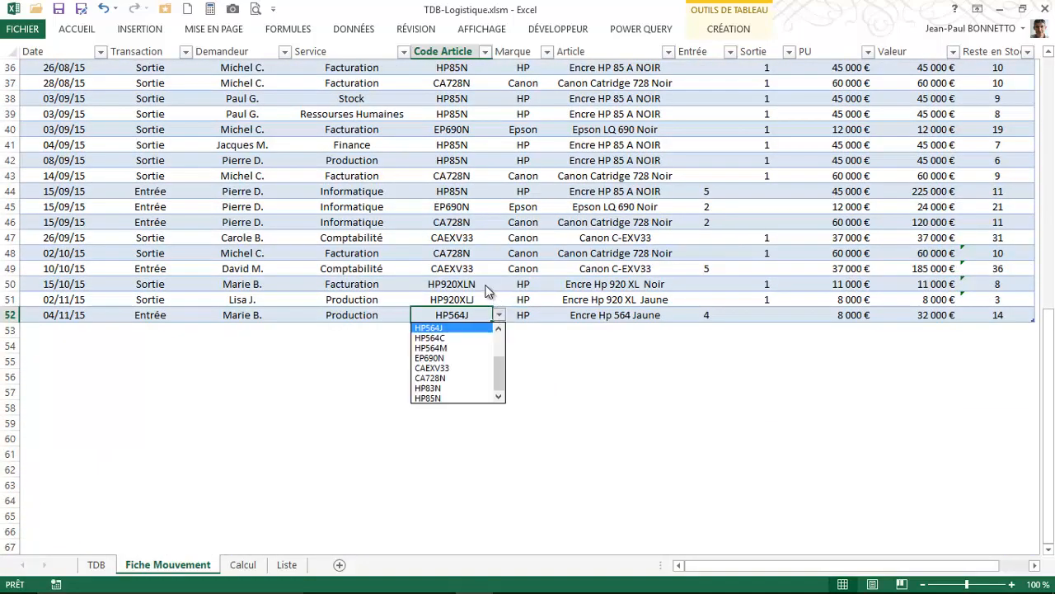
left_click(446, 367)
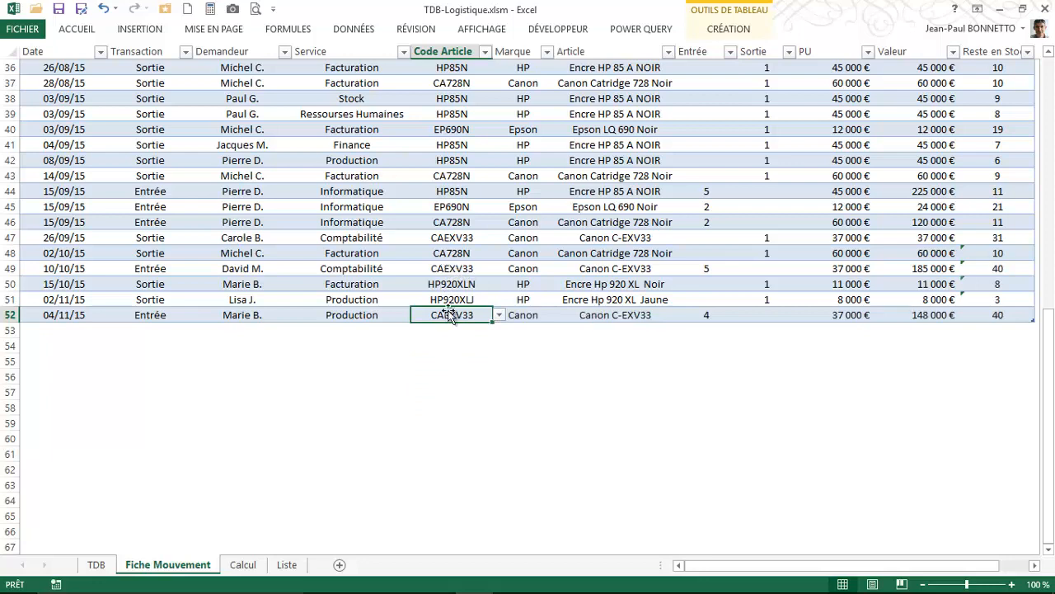
Step: Compare the Entrée quantity of row 52 with the earlier CAEXV33 movements and the remaining stock in row 49
left_click(701, 315)
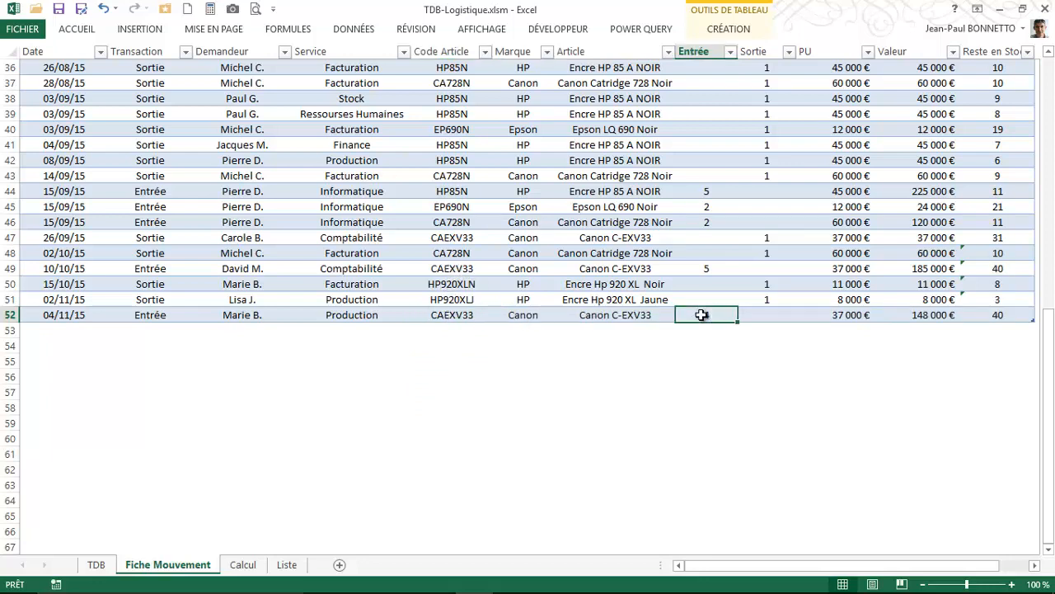
left_click(453, 237)
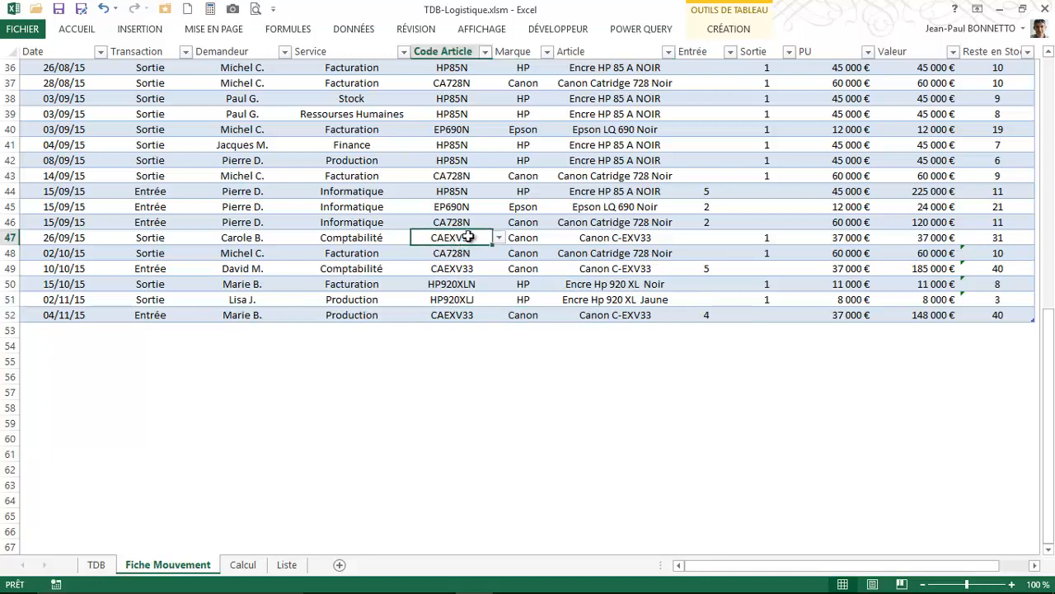
left_click(459, 270)
left_click(996, 269)
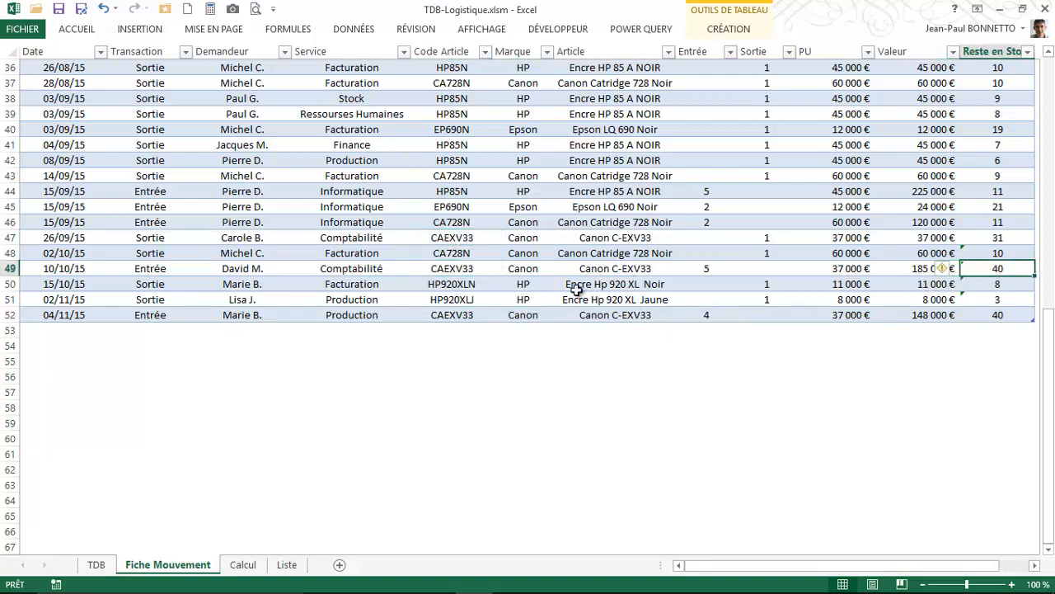
Step: Set the article code of row 52 to EP690N with an Entrée quantity of 4
left_click(462, 313)
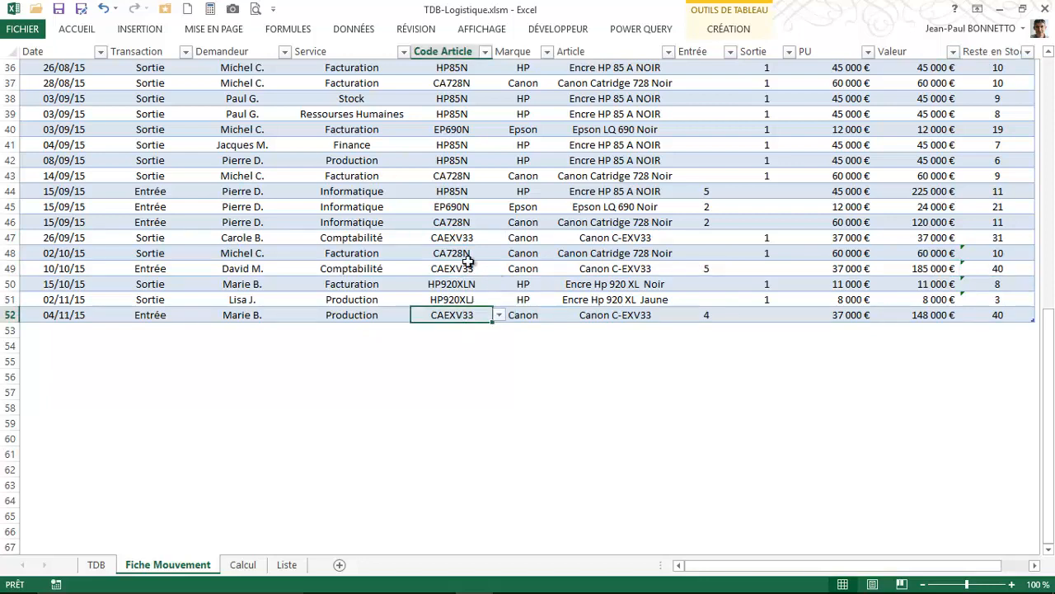
left_click(500, 315)
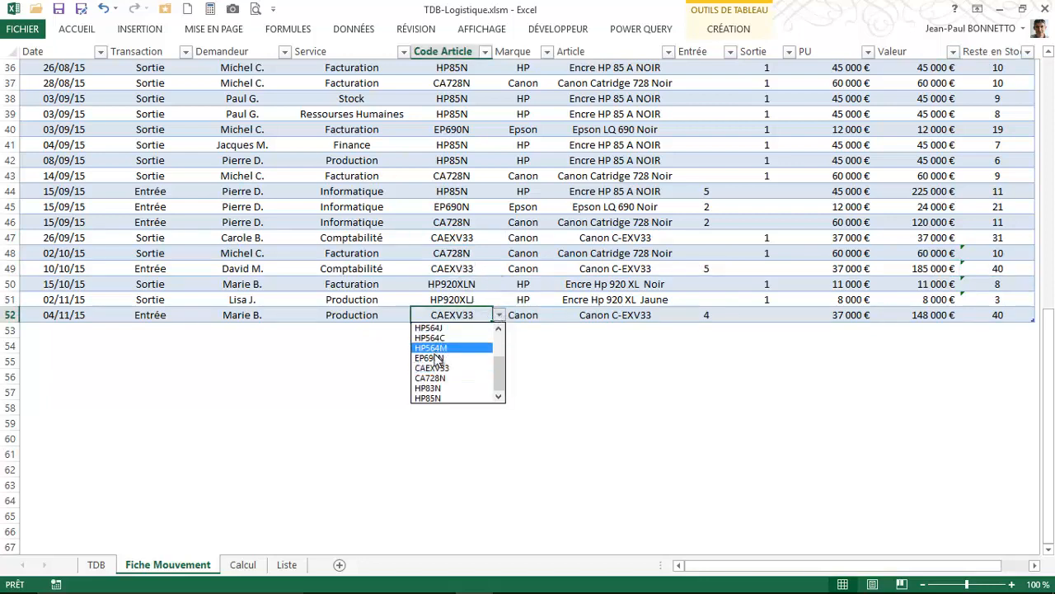
left_click(452, 345)
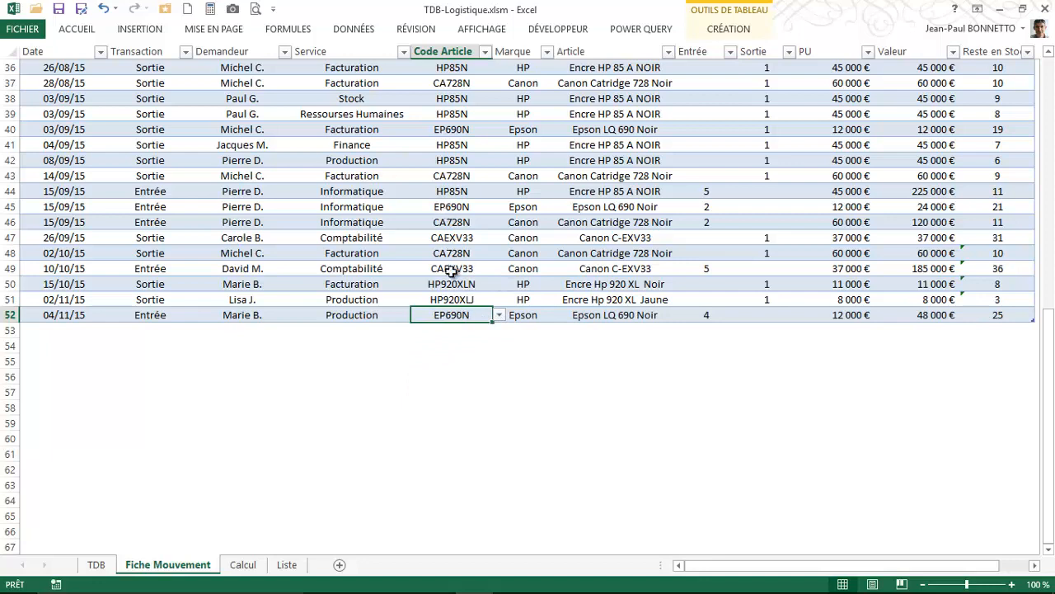
left_click(705, 313)
type("4")
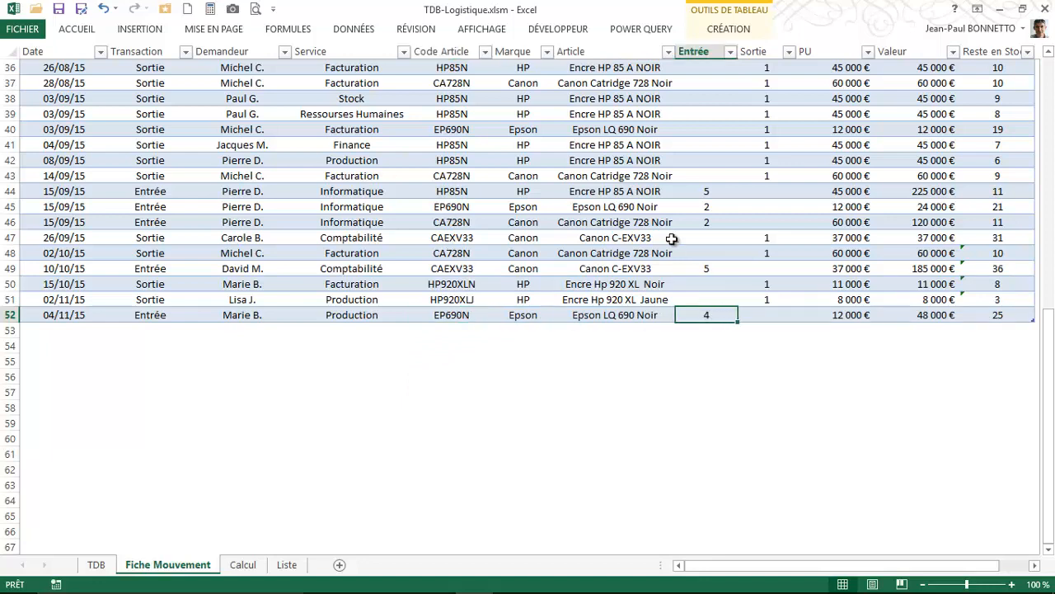
Step: Compare the remaining stock of the EP690N movement in row 45 with the Entrée quantity and remaining stock in row 52
left_click(454, 315)
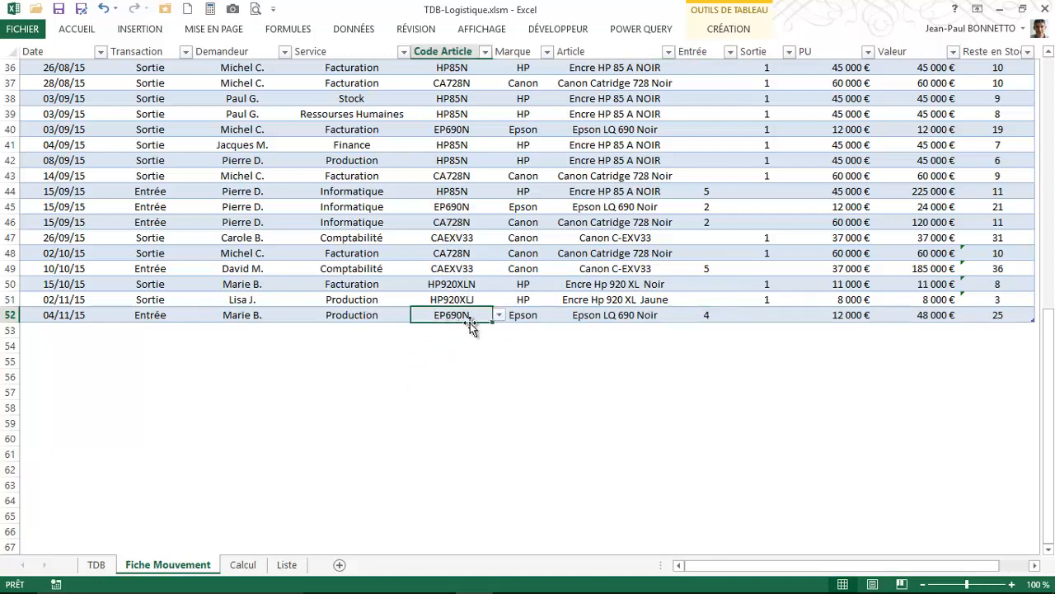
left_click(460, 203)
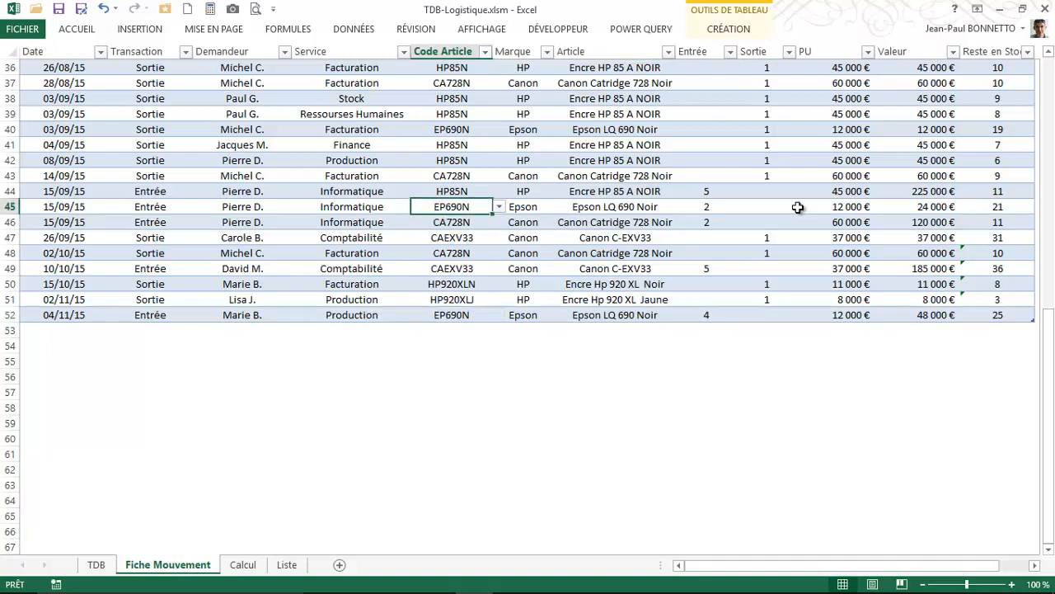
left_click(1002, 207)
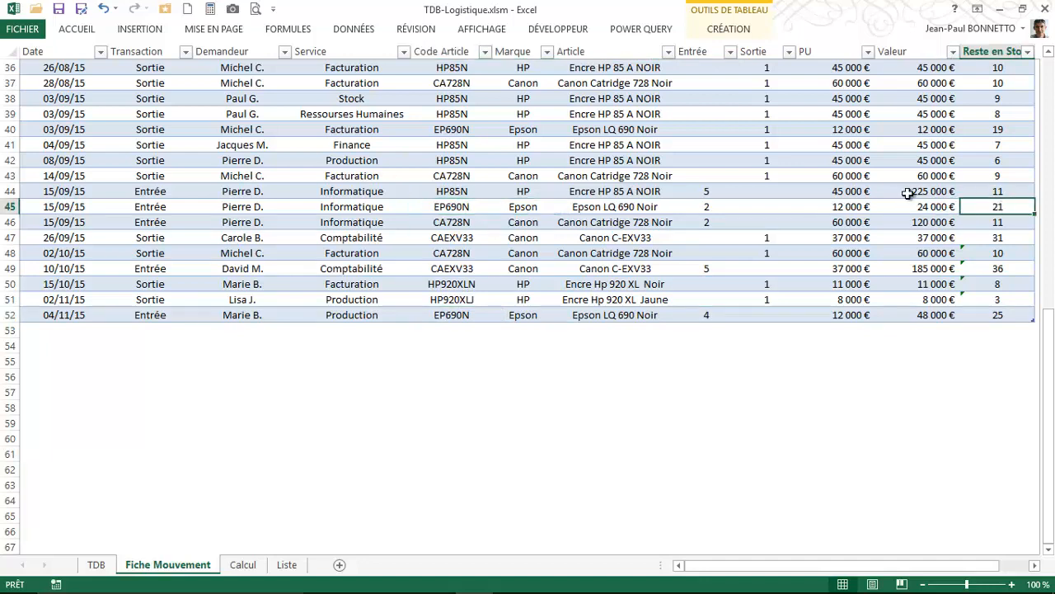
left_click(443, 206)
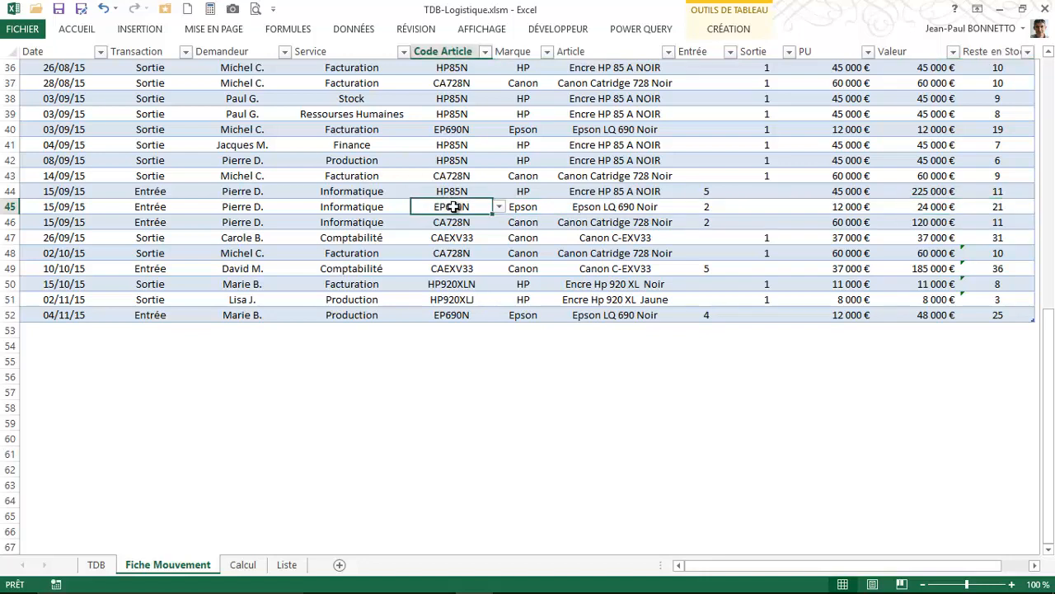
left_click(998, 207)
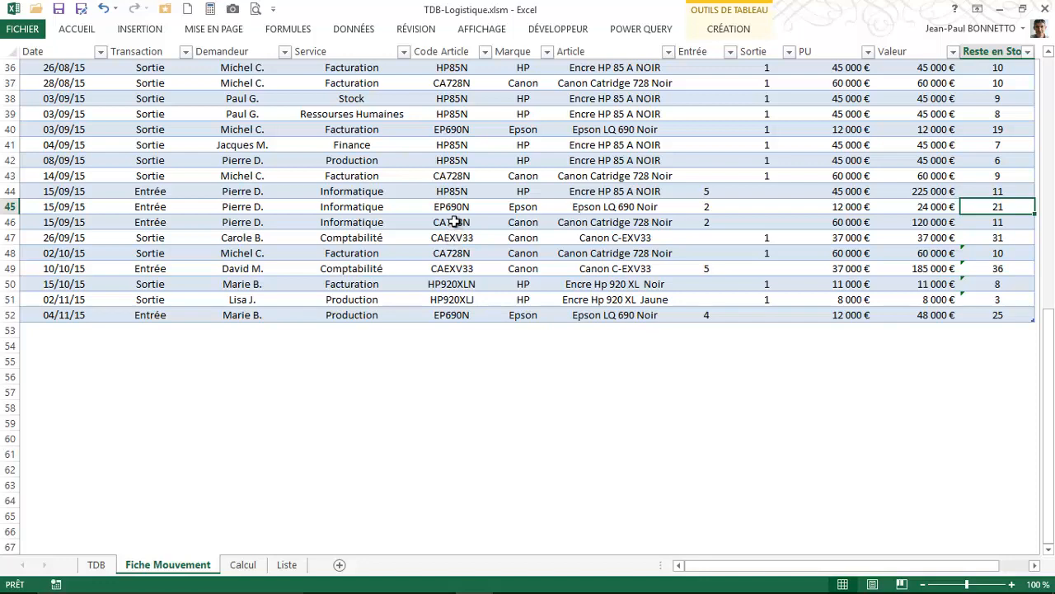
left_click(452, 317)
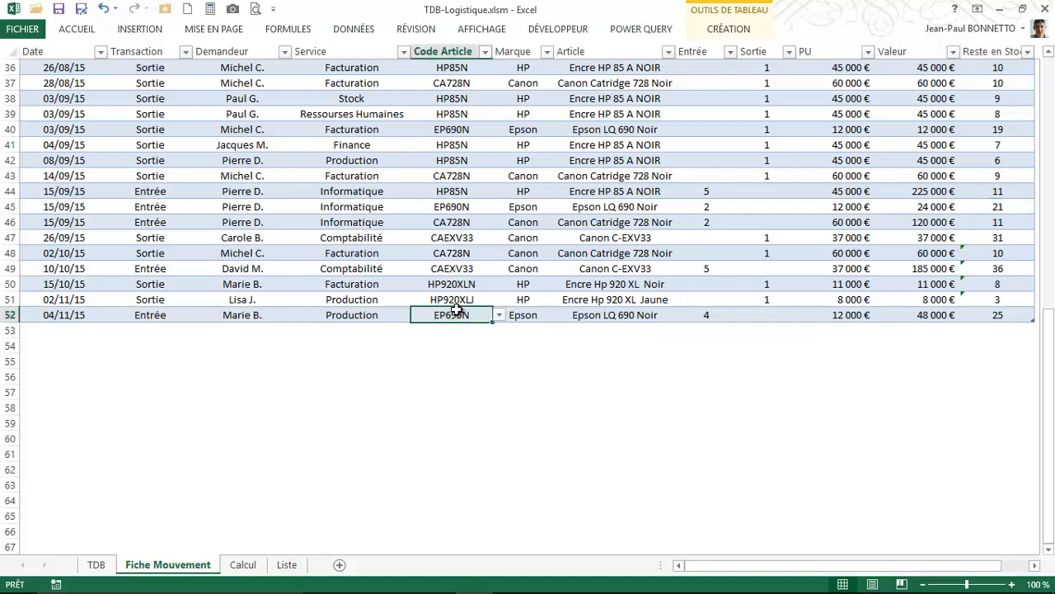
left_click(716, 314)
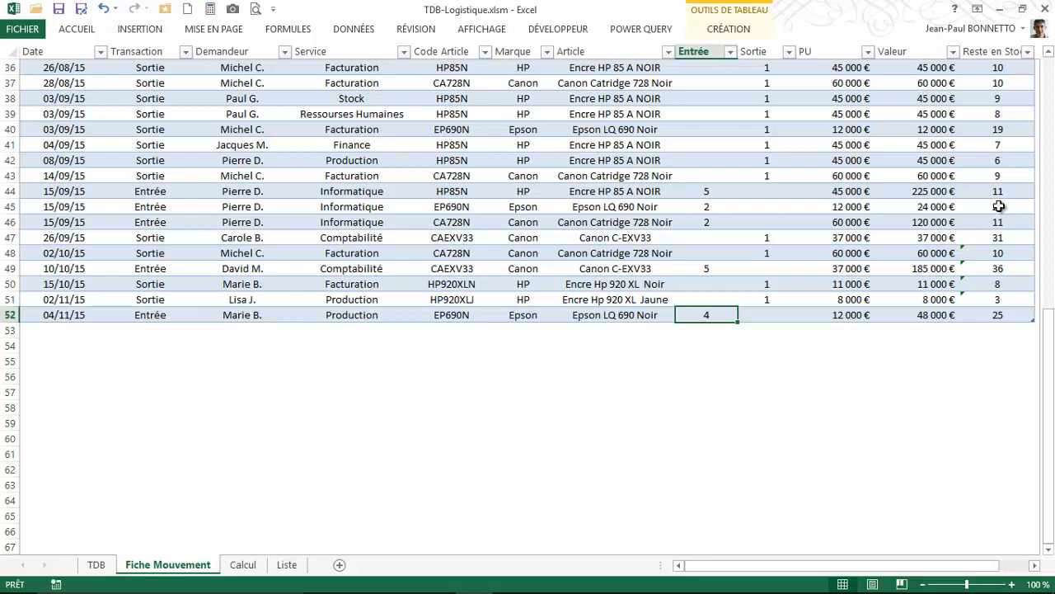
left_click(998, 206)
left_click(706, 314)
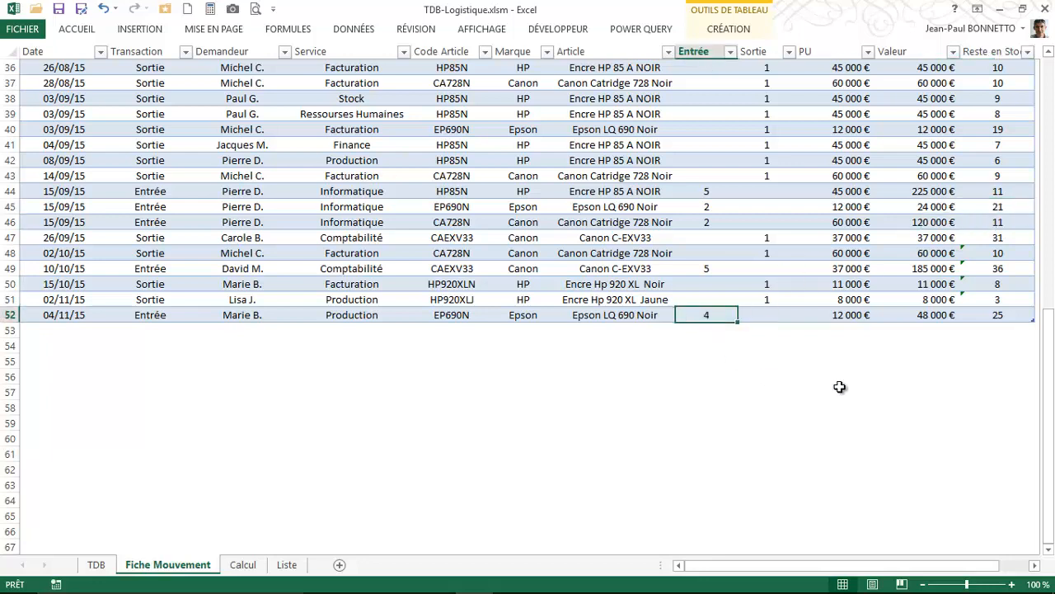
left_click(999, 312)
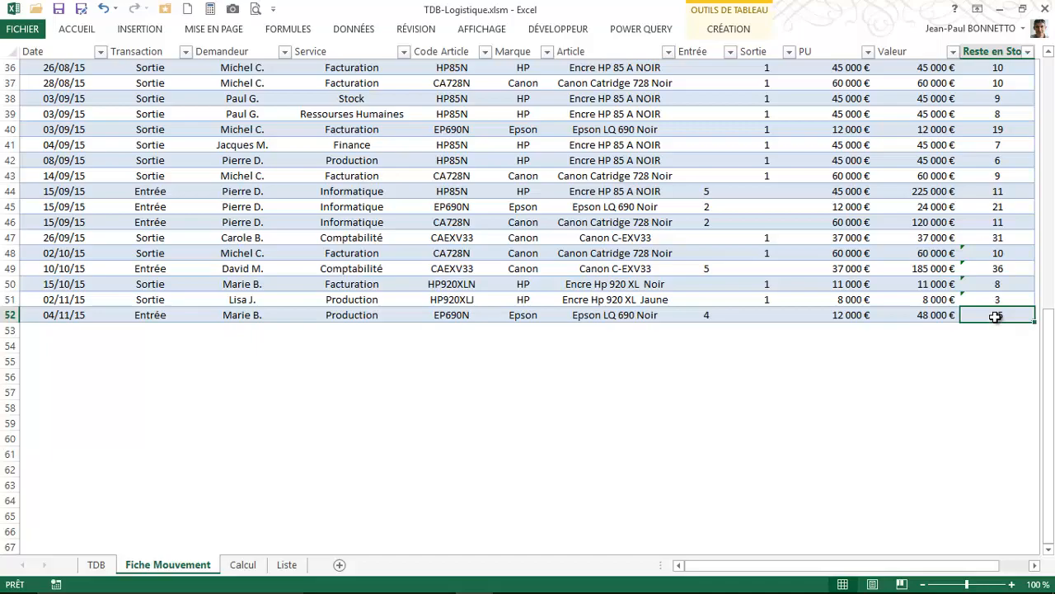
Step: Look over the recorded movements, then view the Liste sheet with the article, service, requester and transaction tables
scroll(405, 276, "up", 5)
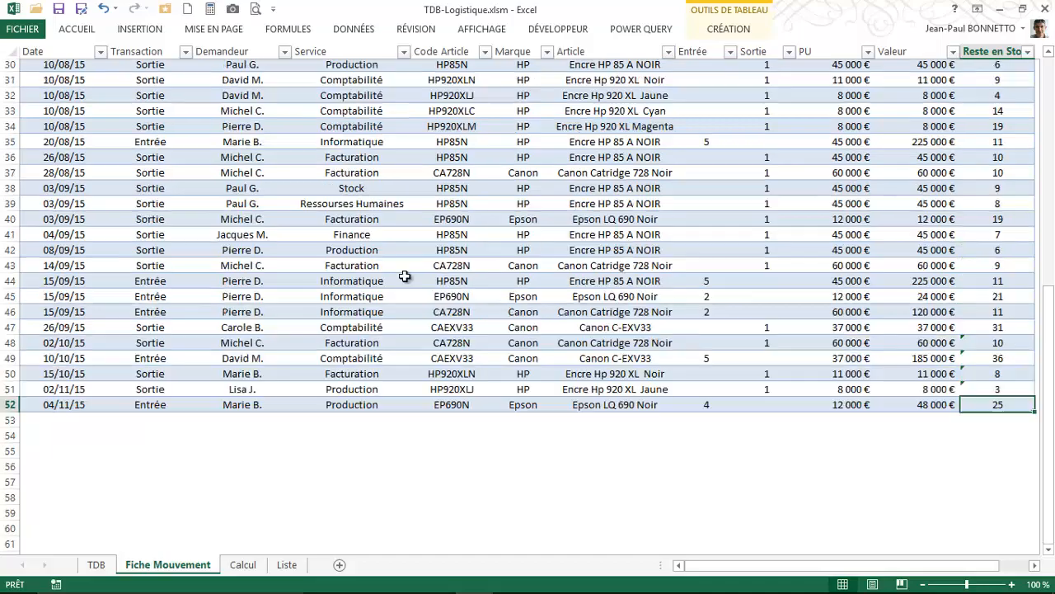
scroll(404, 276, "down", 1)
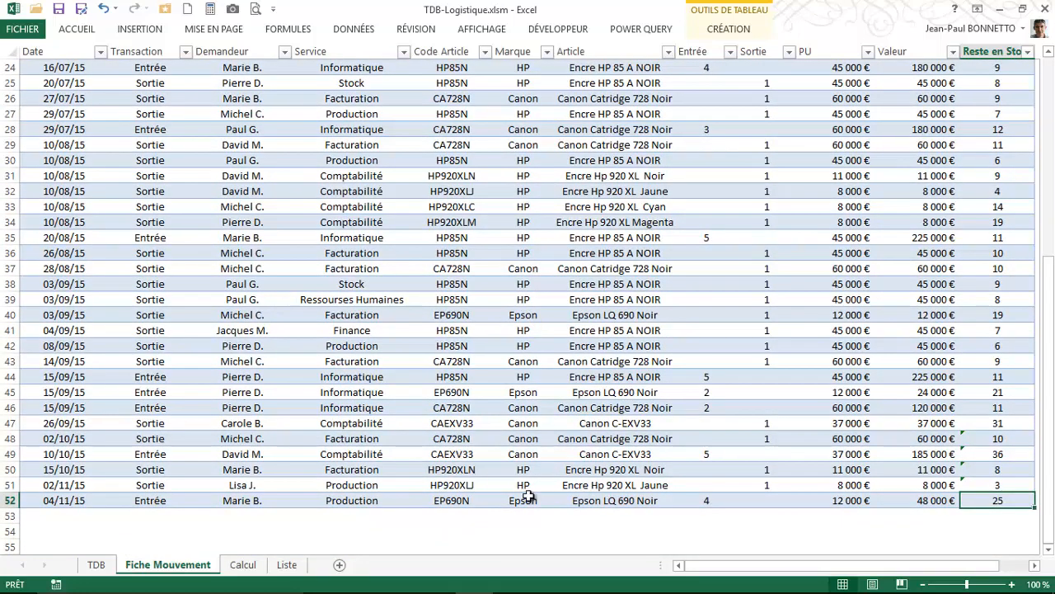
left_click(287, 565)
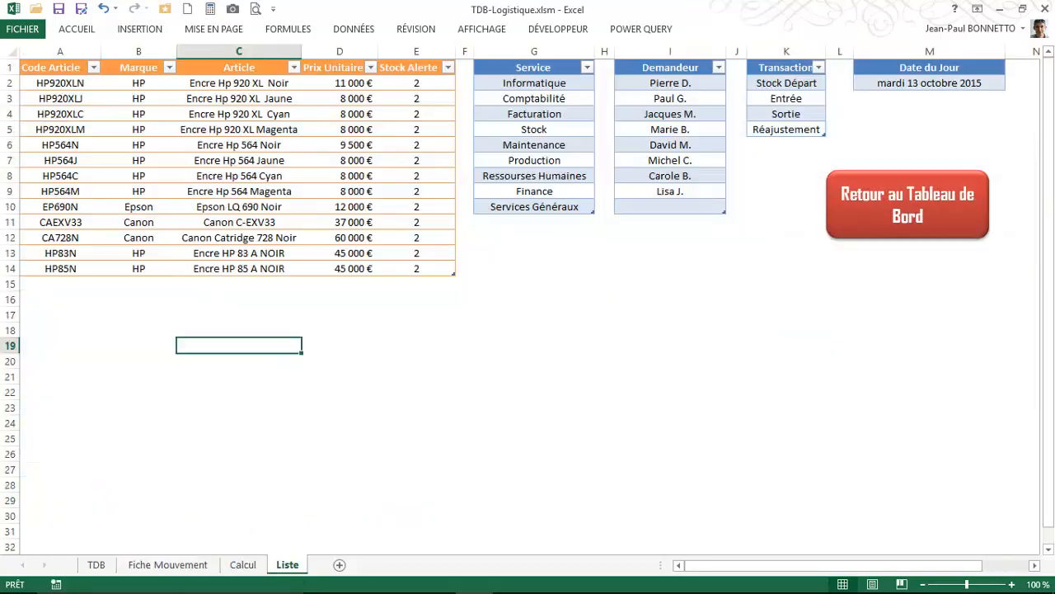
scroll(410, 281, "down", 1)
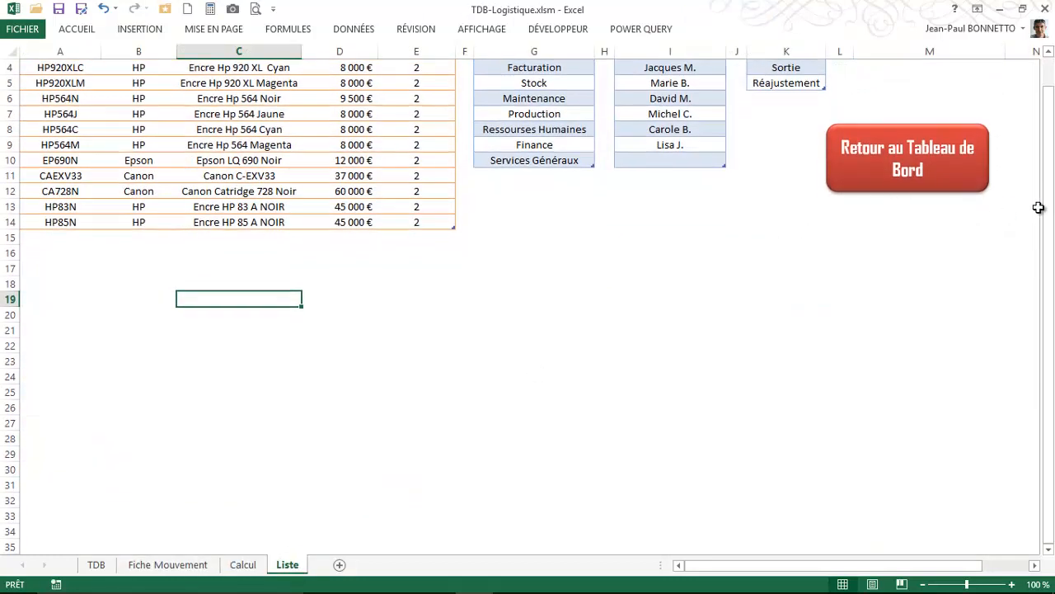
Step: Examine the article codes, brands and article names in the article table of the Liste sheet
left_click_drag(1049, 208, 1002, 109)
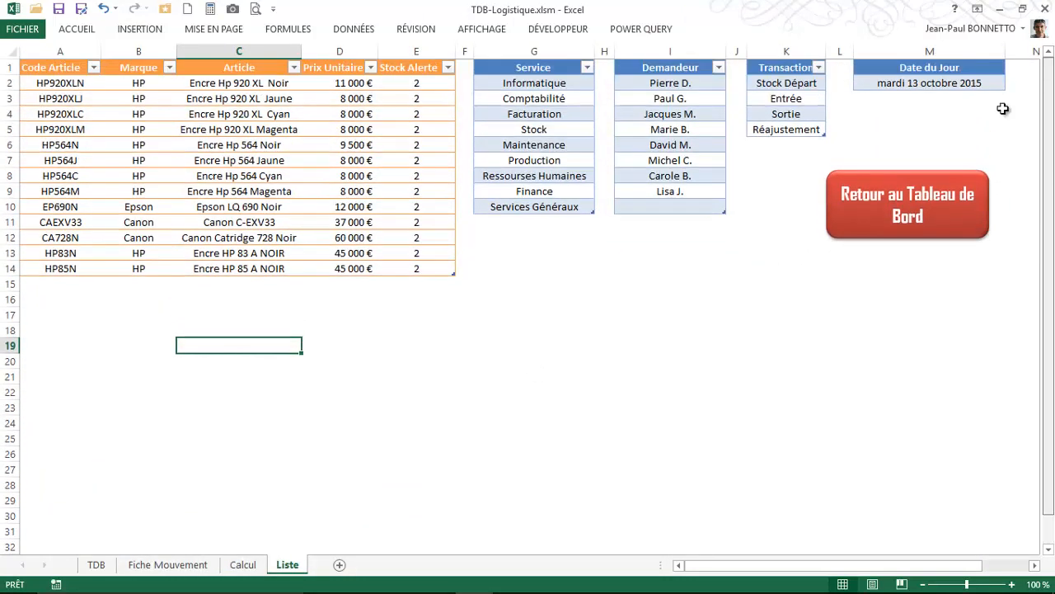
left_click(49, 83)
left_click(52, 159)
left_click(139, 85)
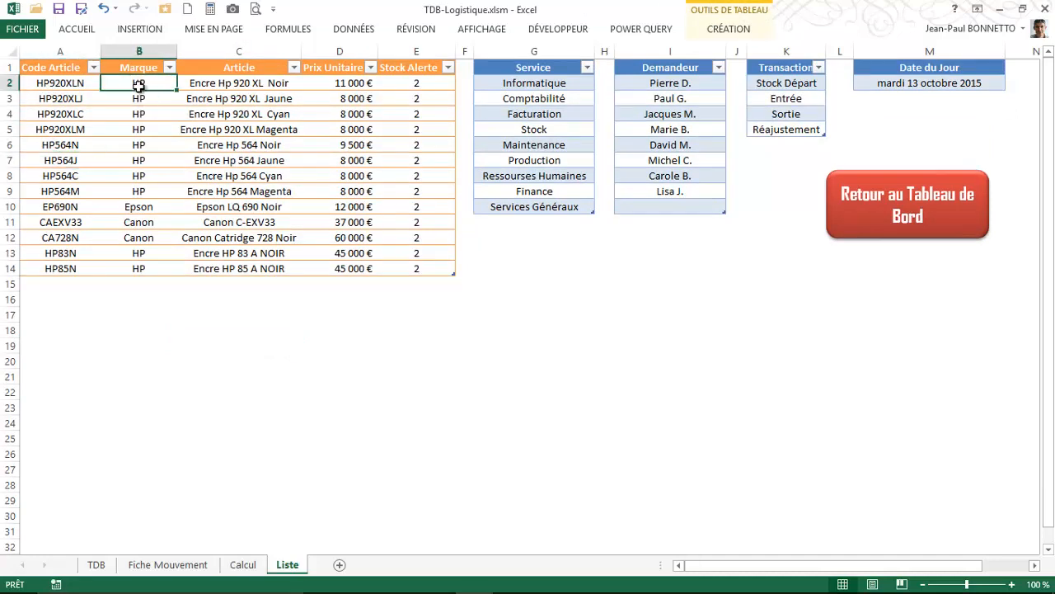
left_click(240, 99)
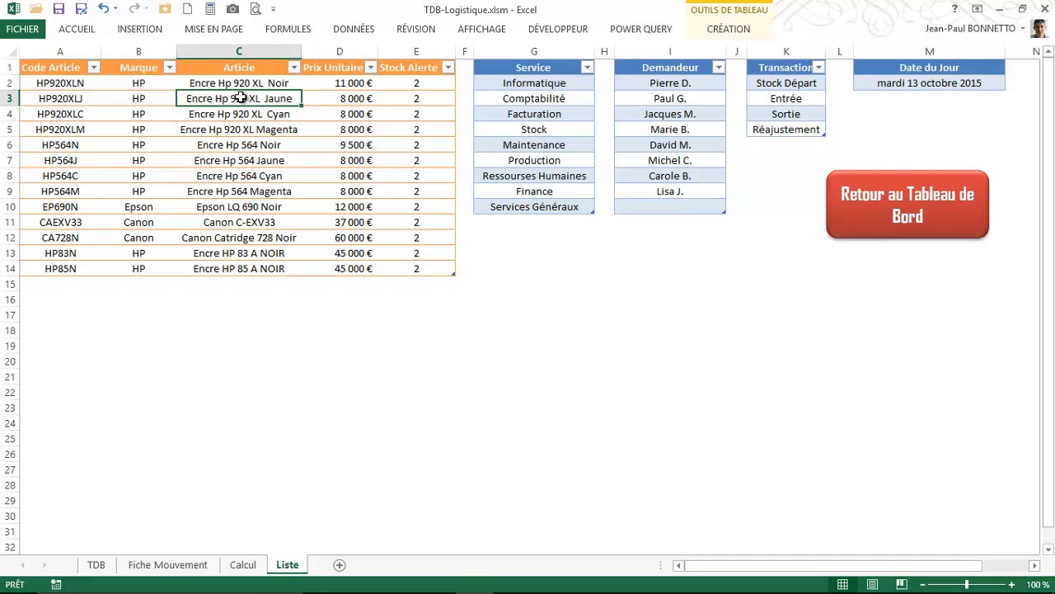
left_click(237, 82)
left_click(236, 175)
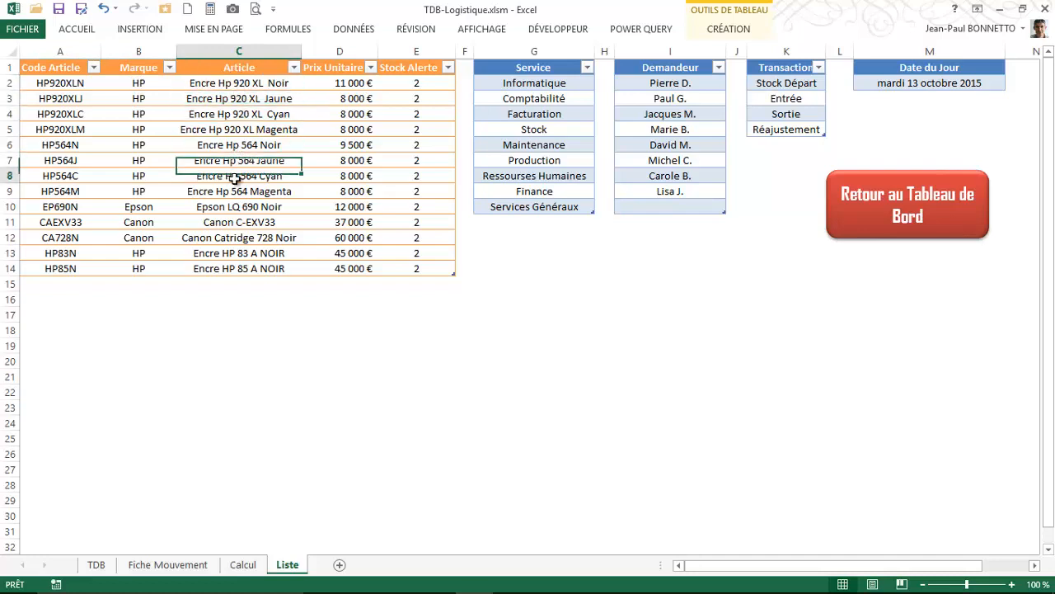
left_click(229, 98)
left_click(73, 88)
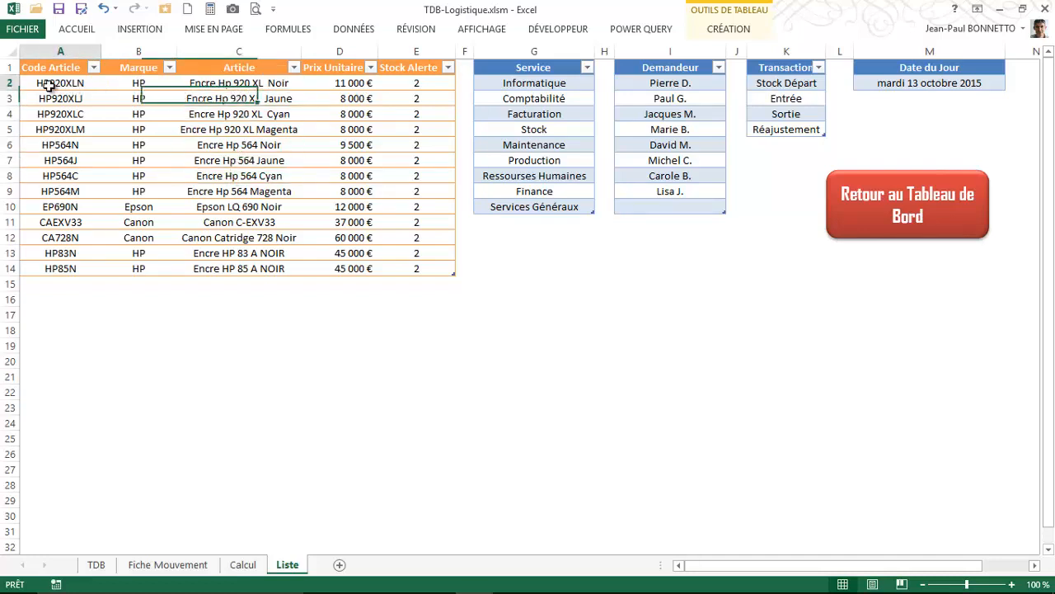
Step: Examine the articles' unit prices and Stock Alerte thresholds, comparing them with the remaining stock on the Fiche Mouvement sheet
left_click(343, 87)
left_click(347, 209)
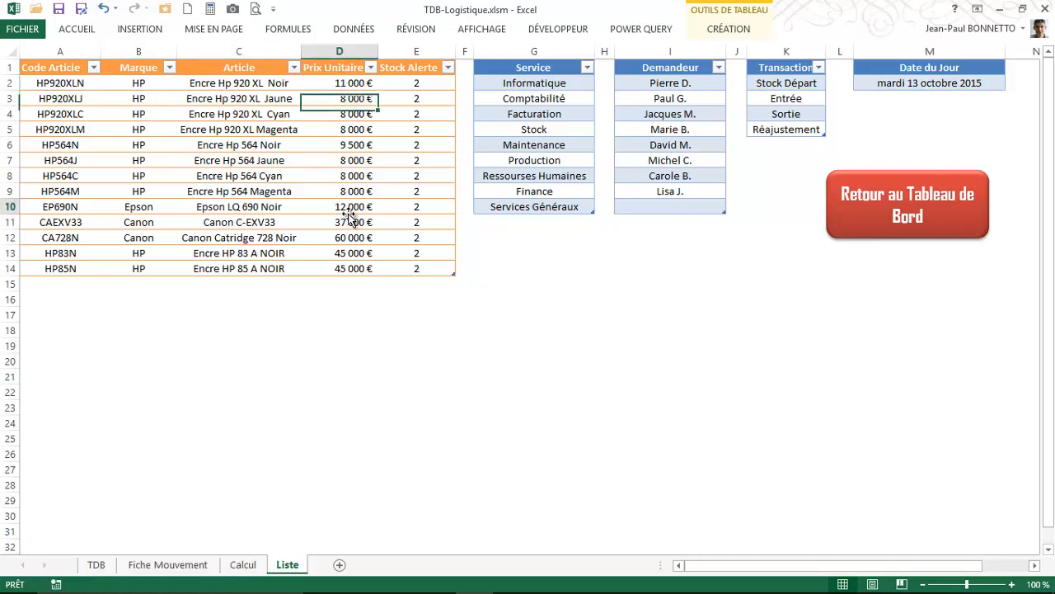
left_click(421, 112)
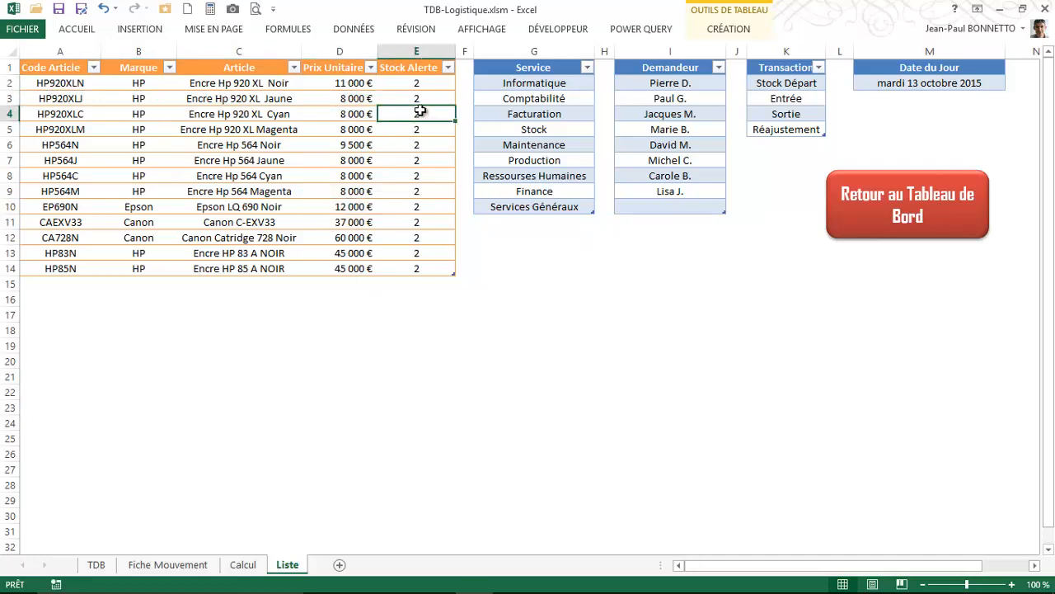
left_click(418, 85)
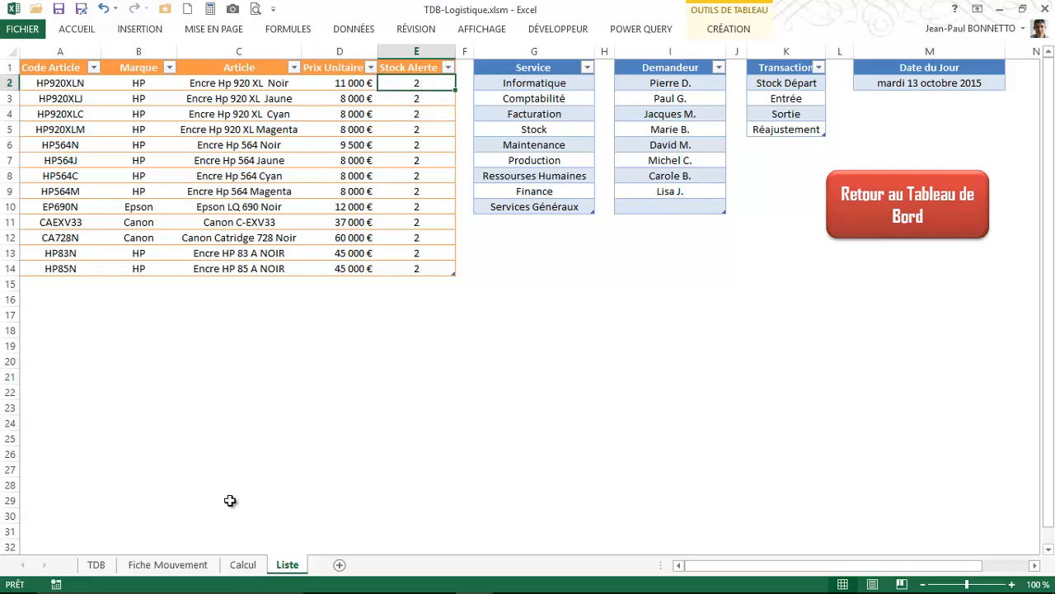
left_click(149, 564)
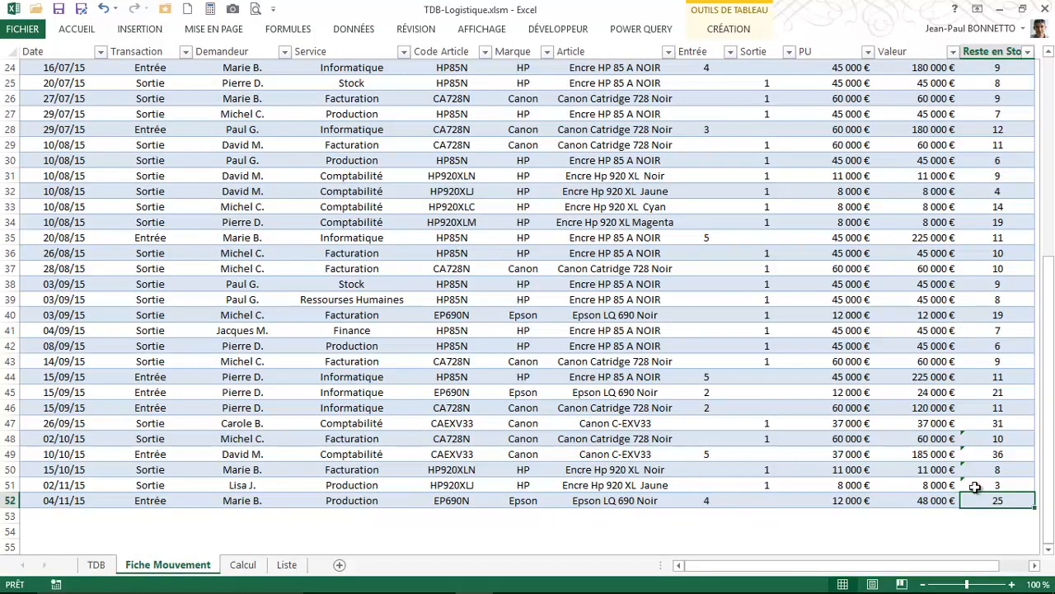
left_click(286, 564)
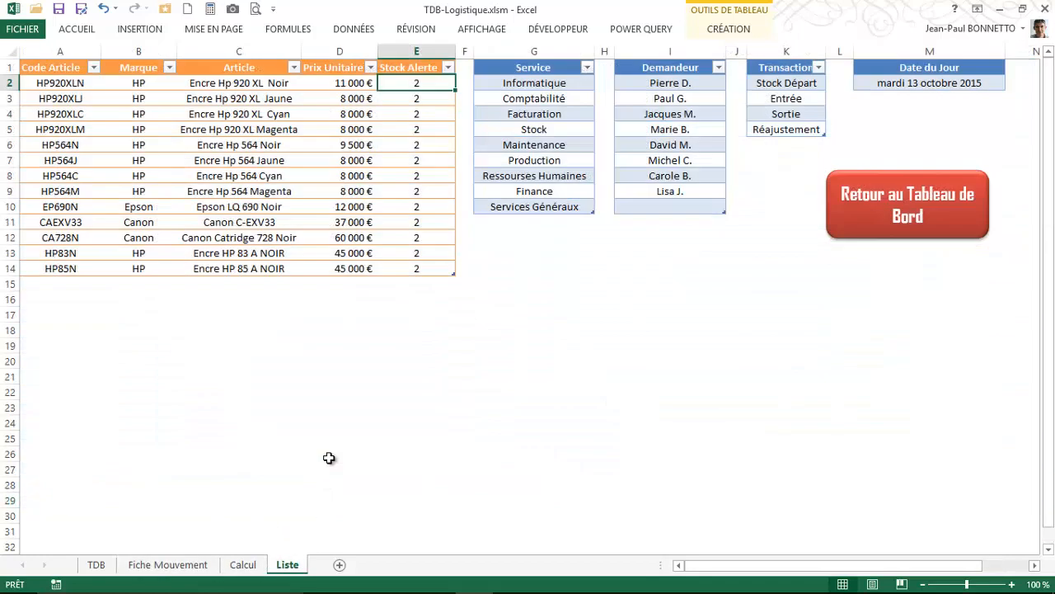
Step: Set the Sortie quantity of the HP920XLJ movement in row 51 of the Fiche Mouvement sheet to 2
left_click(169, 564)
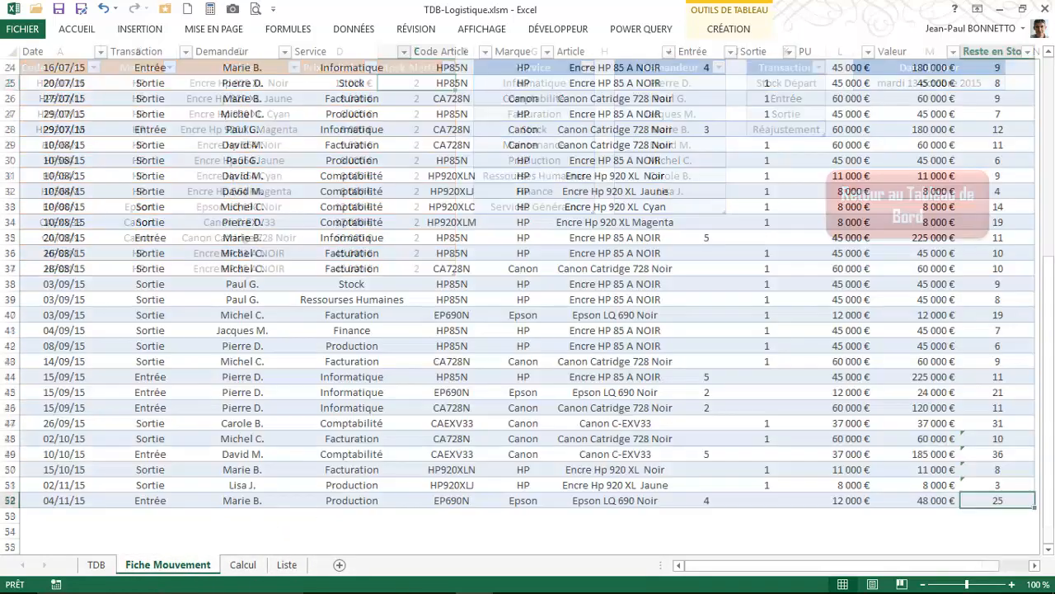
left_click(449, 485)
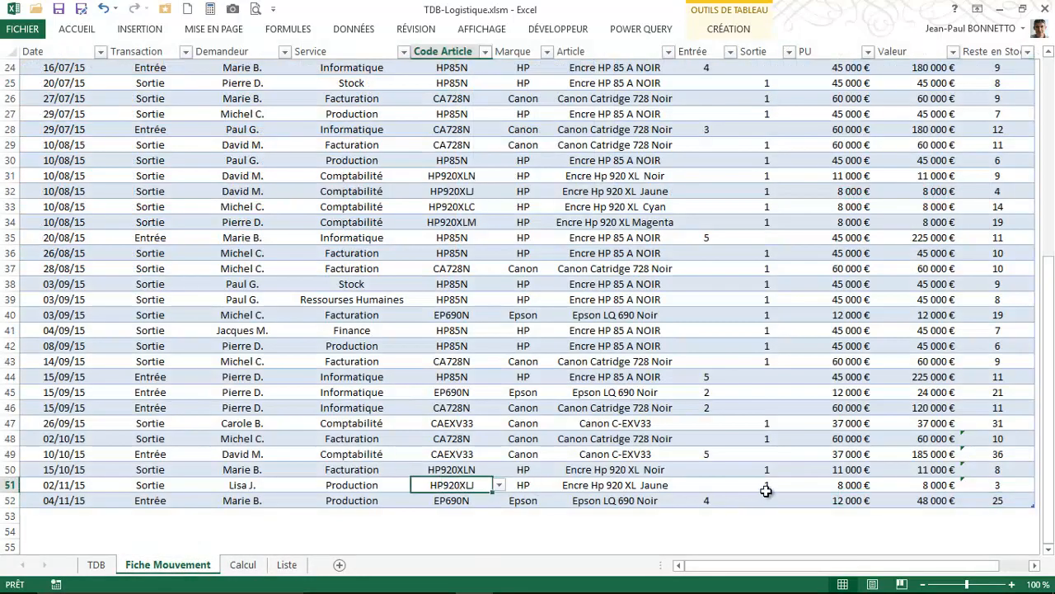
left_click(765, 485)
key("Delete")
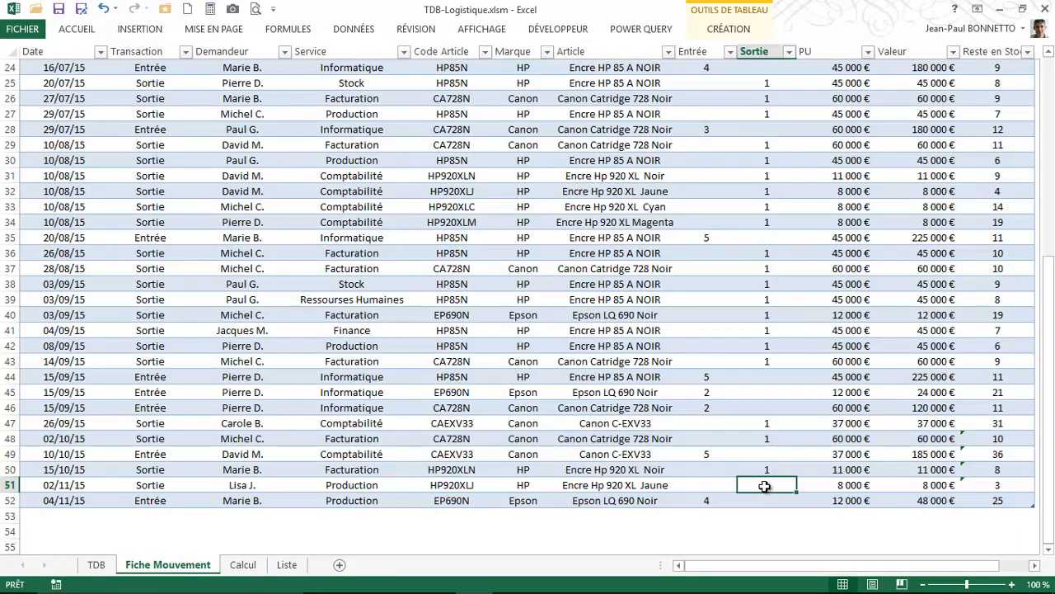
key("Delete")
type("2")
key("Return")
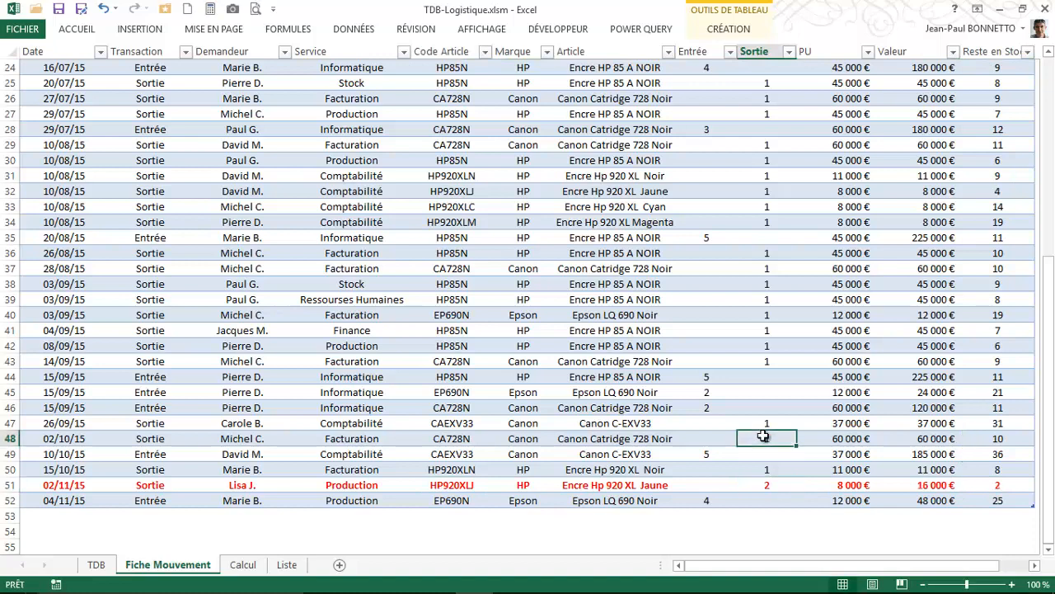
Step: Compare the Sortie quantity of row 51 with its remaining stock
left_click(778, 486)
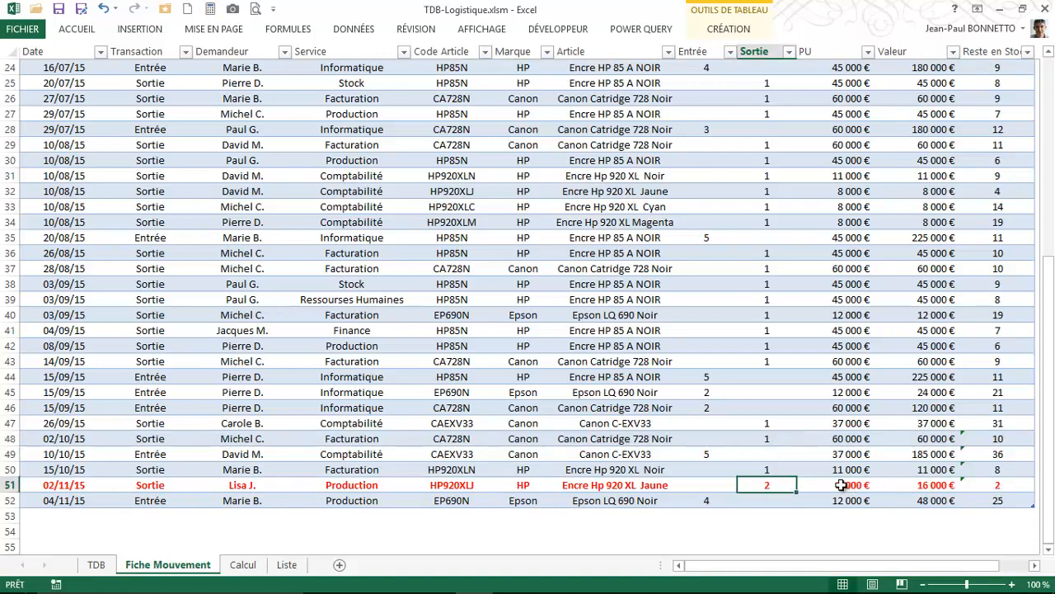
left_click(1003, 485)
key("Delete")
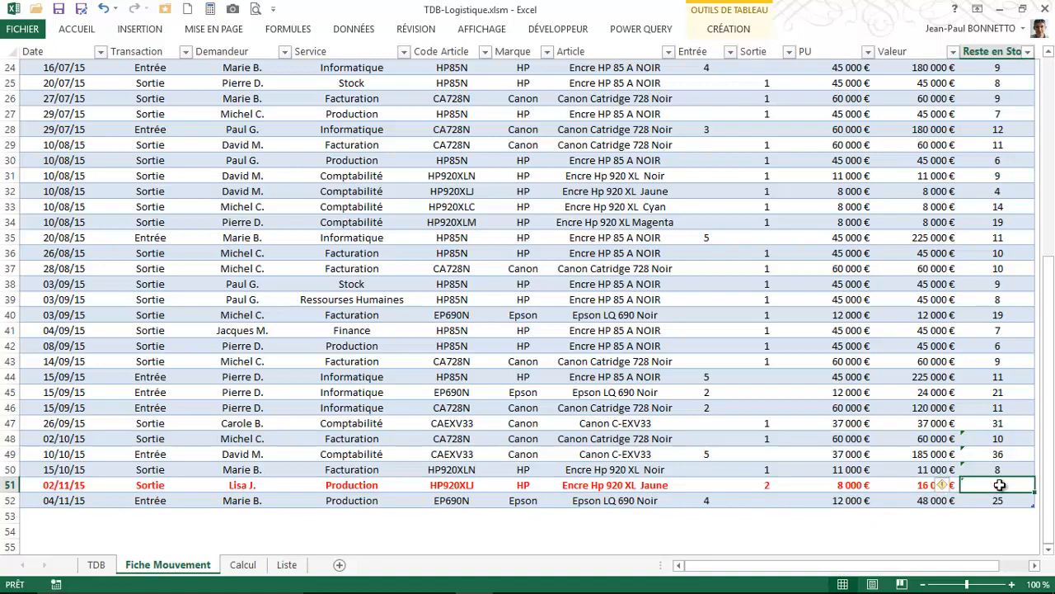
key("ctrl+z")
Step: Try Sortie quantities of 7 and 8 for the HP920XLN movement in row 50
left_click(476, 470)
left_click(764, 472)
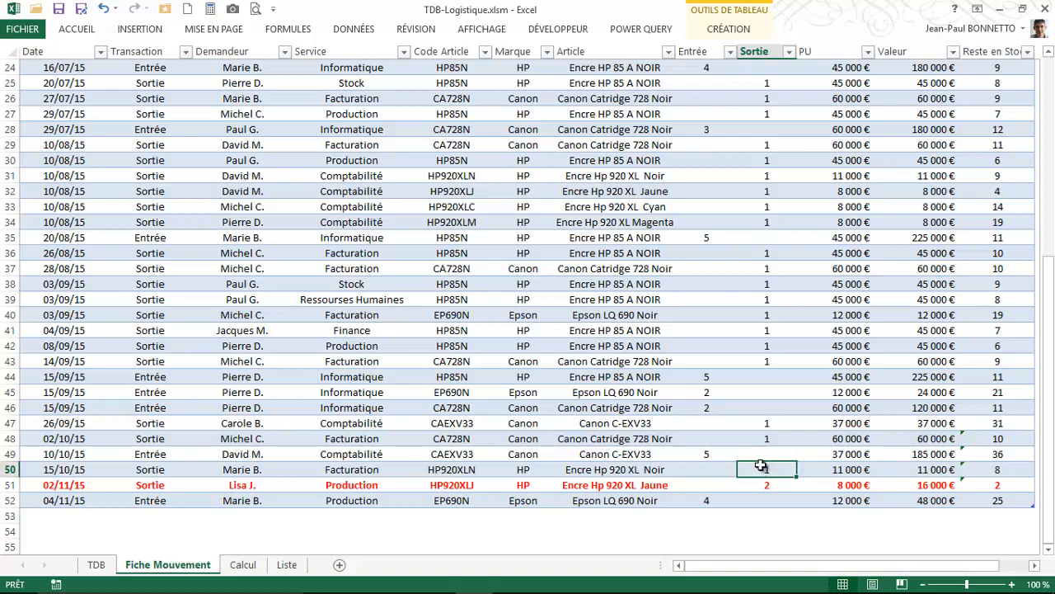
type("7")
key("Return")
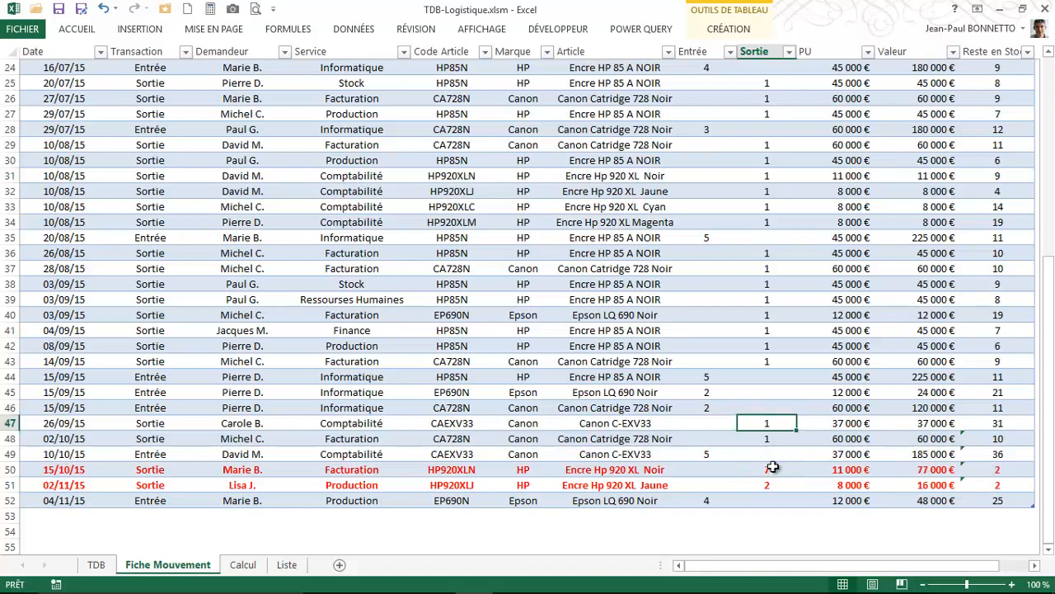
key("Delete")
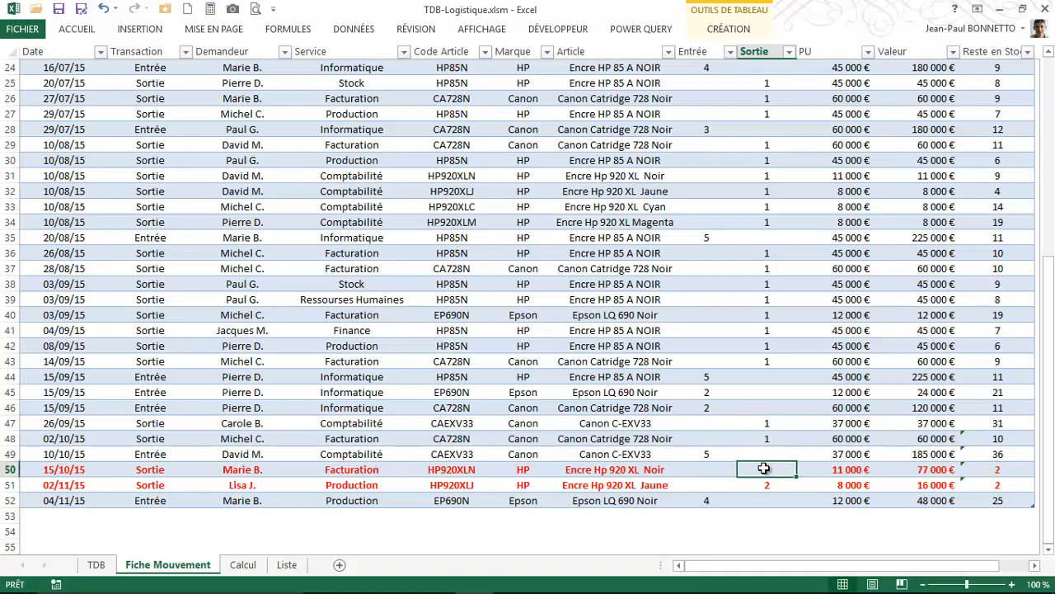
type("8")
key("Return")
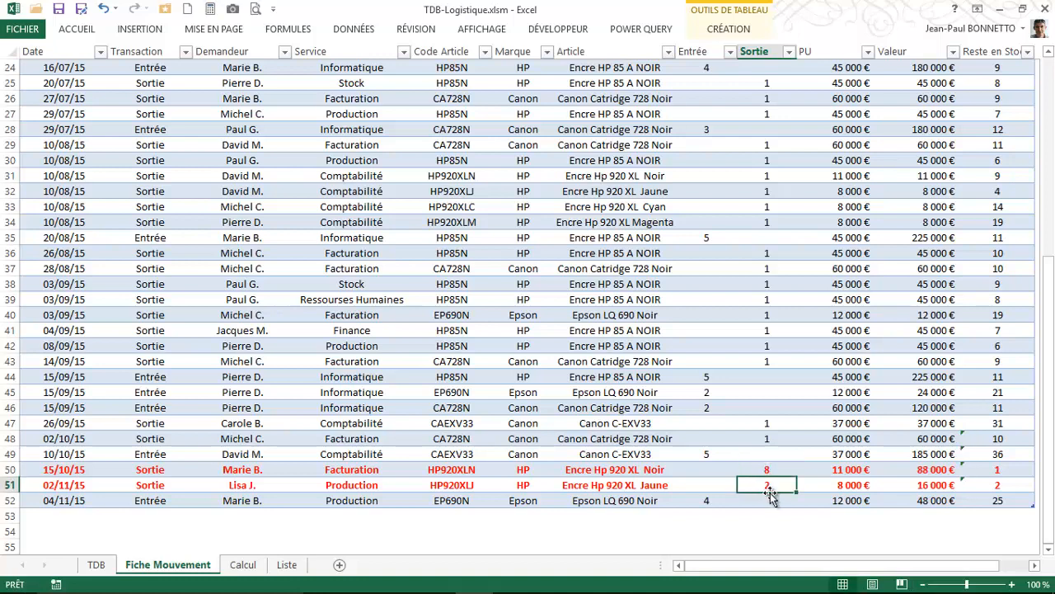
Step: Set the Sortie quantity of the HP920XLN movement in row 50 to 4
left_click(769, 451)
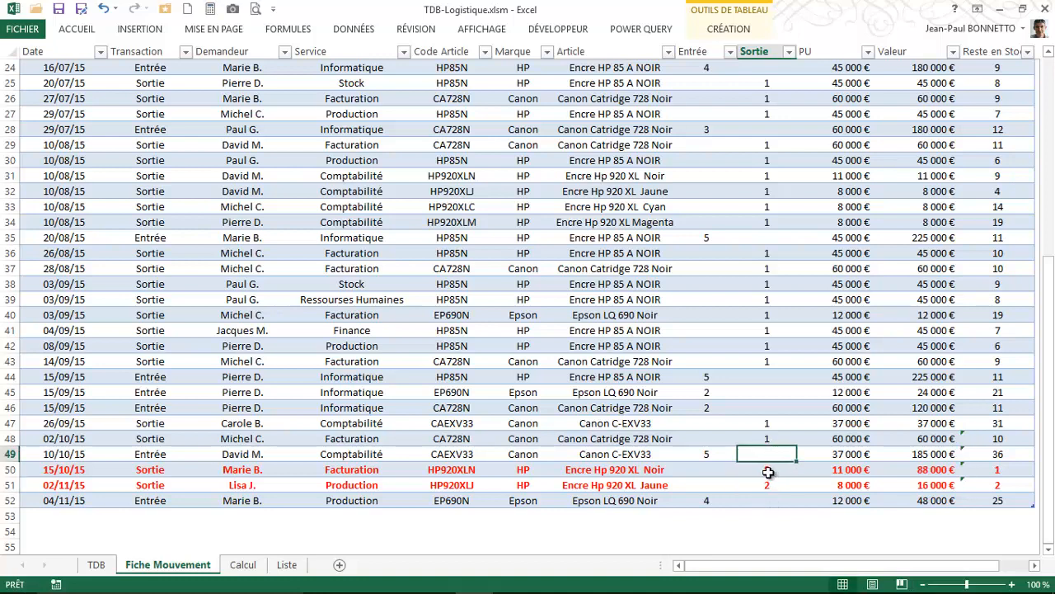
left_click(769, 471)
type("4")
key("Return")
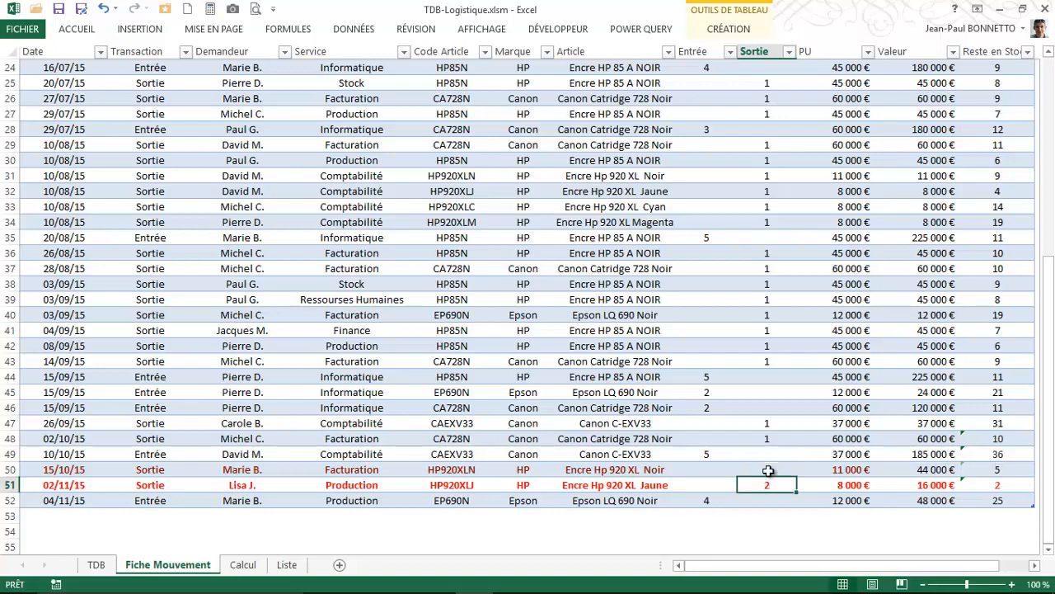
left_click(771, 471)
Step: Try a Sortie quantity of 4 for the HP920XLJ movement in row 51 and set it back to 1
left_click(769, 485)
type("4")
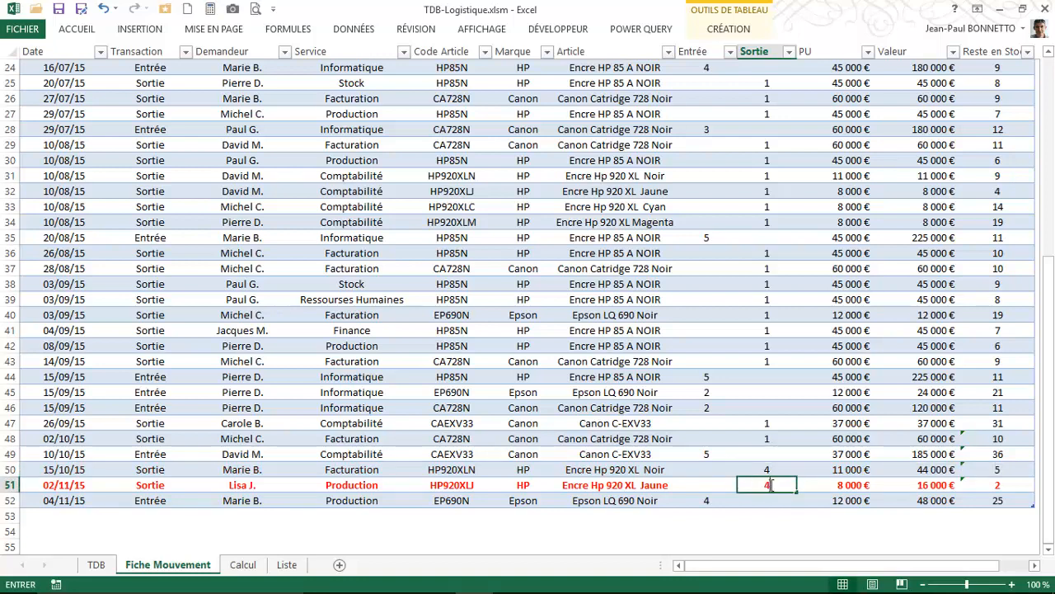
key("Return")
left_click(770, 485)
type("1")
key("Return")
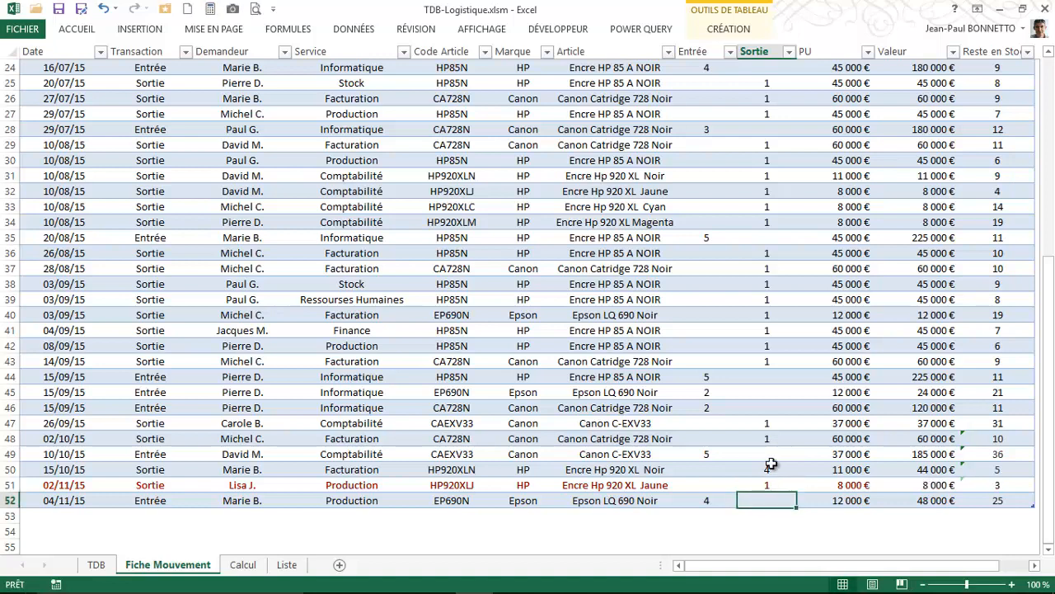
Step: Look over the recorded movements and their Reste en Stock values from the first row to the last
left_click(709, 498)
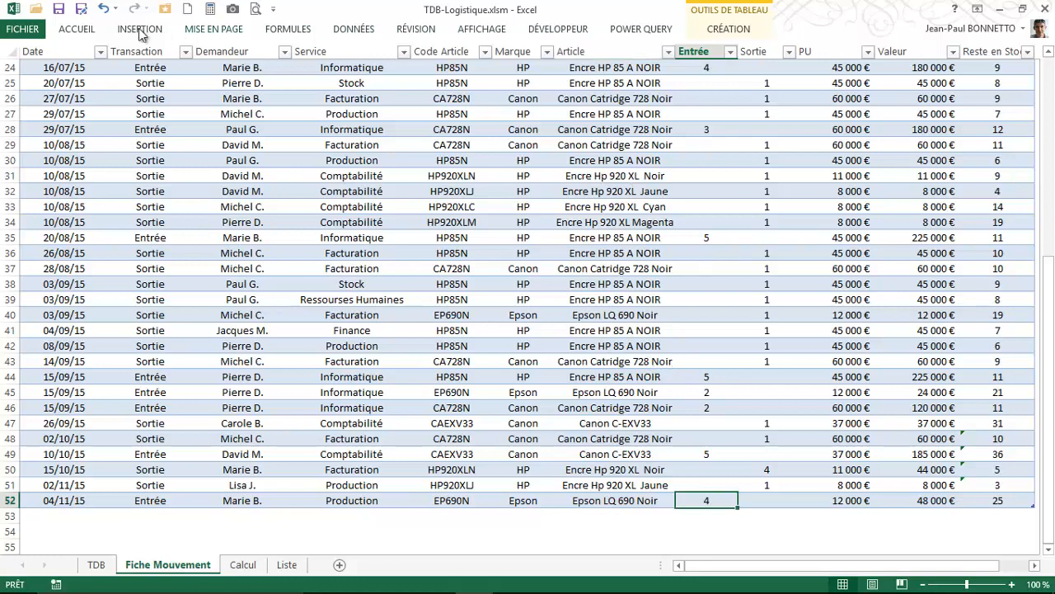
left_click(76, 29)
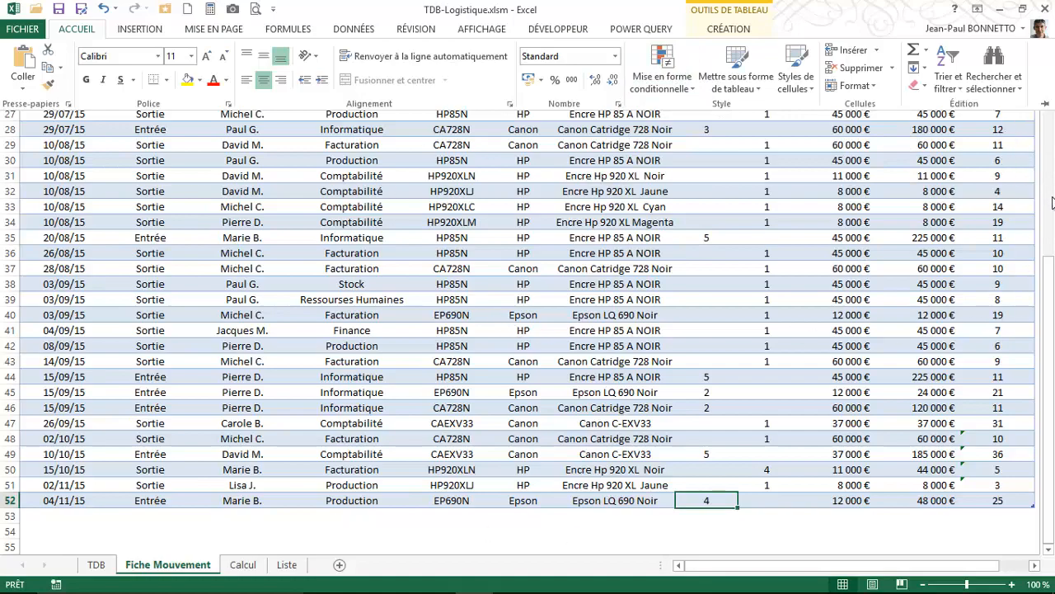
left_click_drag(1049, 282, 1049, 68)
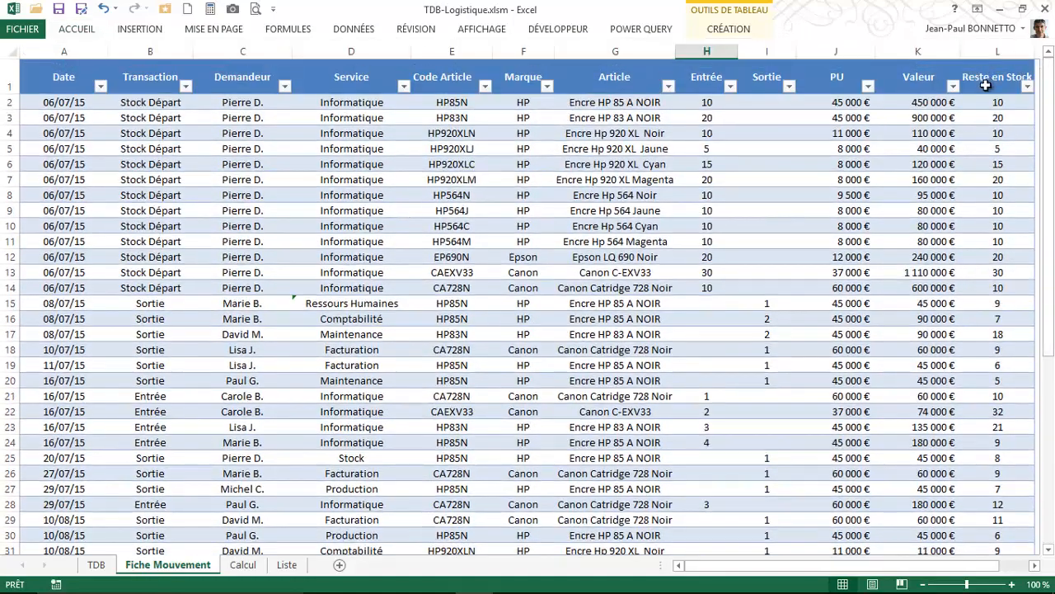
left_click(1001, 223)
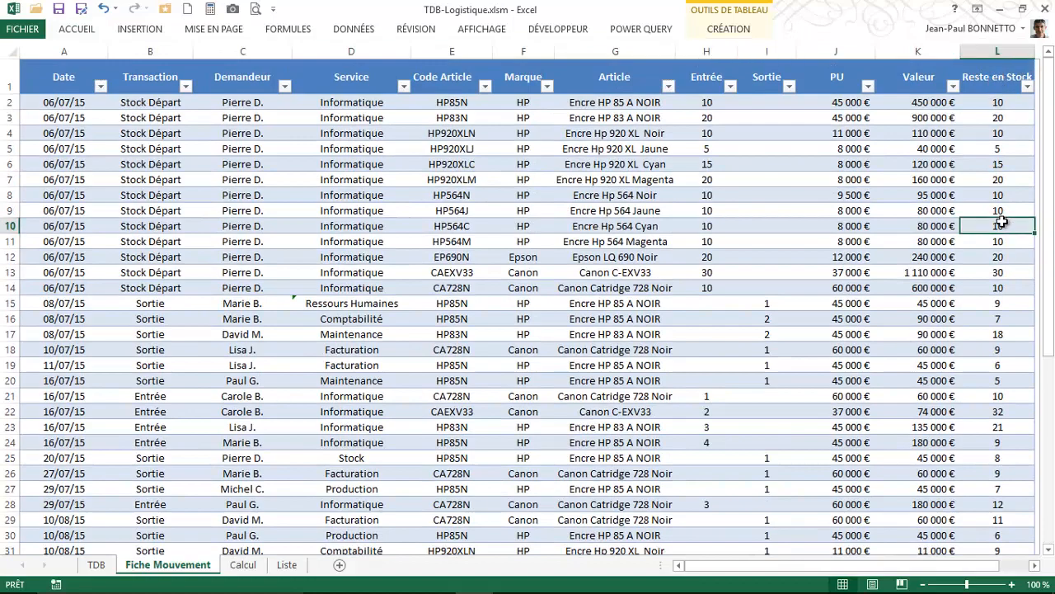
scroll(594, 294, "down", 4)
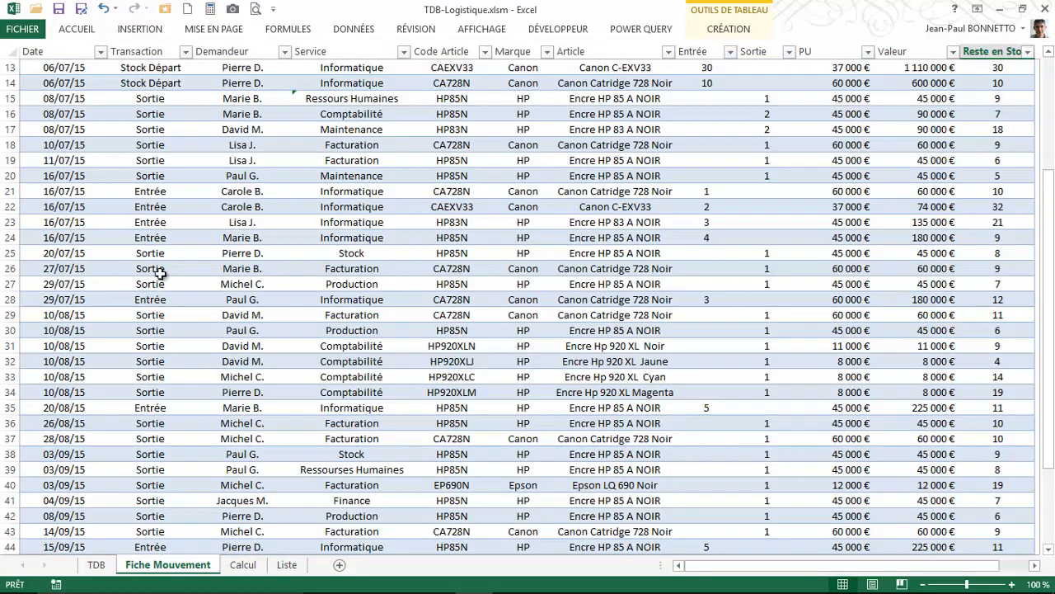
scroll(146, 272, "down", 4)
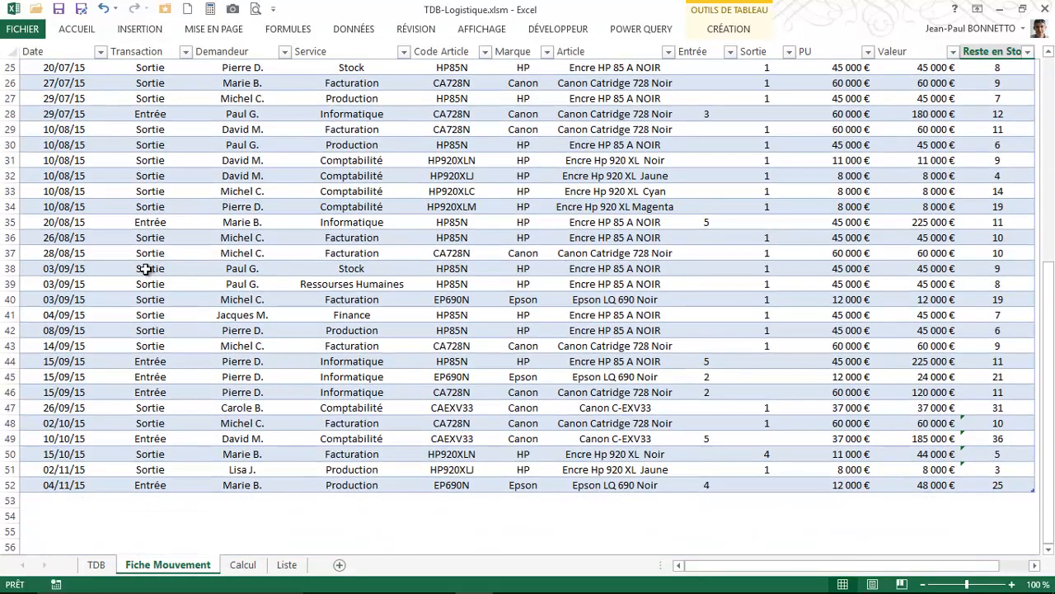
scroll(141, 266, "up", 1)
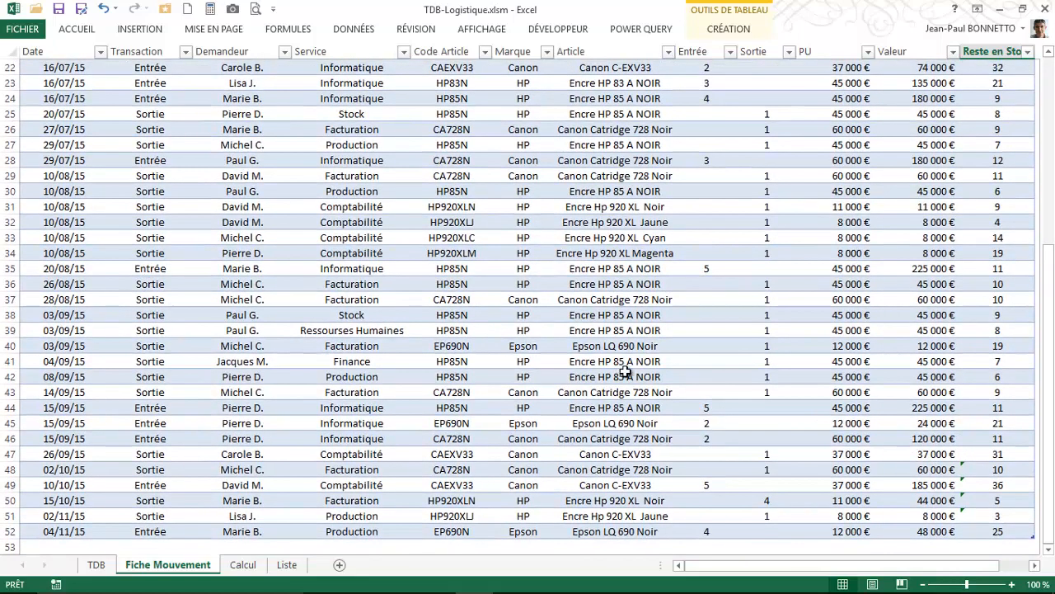
Step: View the service, requester and transaction lists on the Liste sheet
left_click(287, 564)
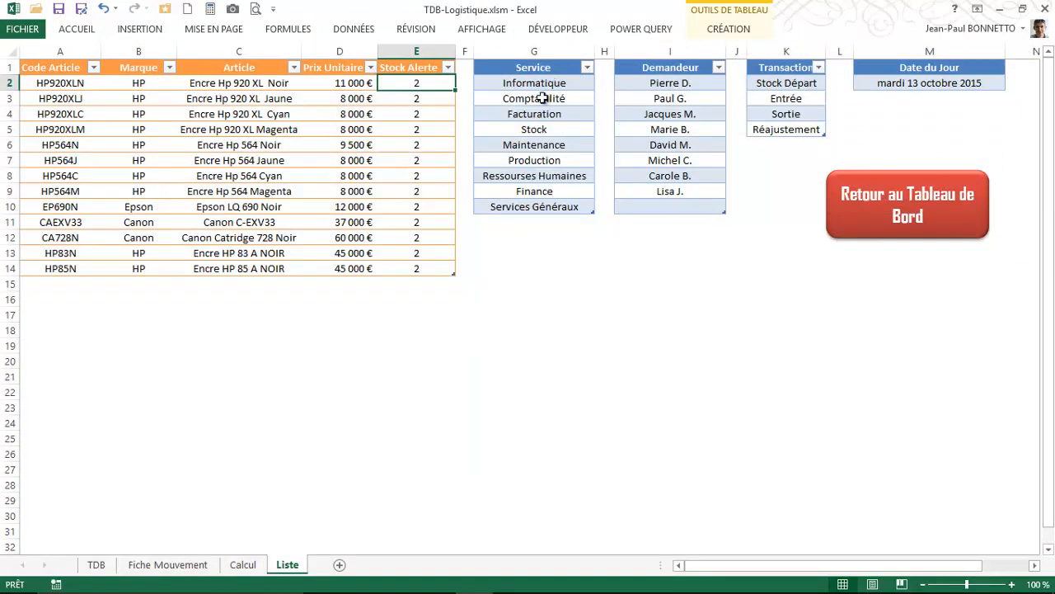
left_click_drag(546, 88, 544, 191)
left_click(557, 125)
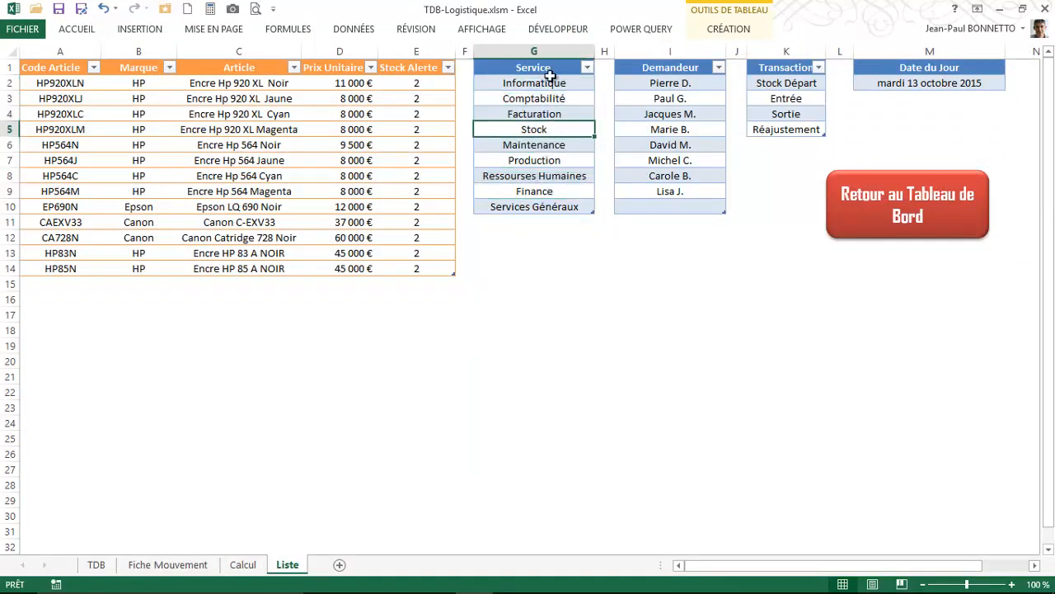
left_click(673, 83)
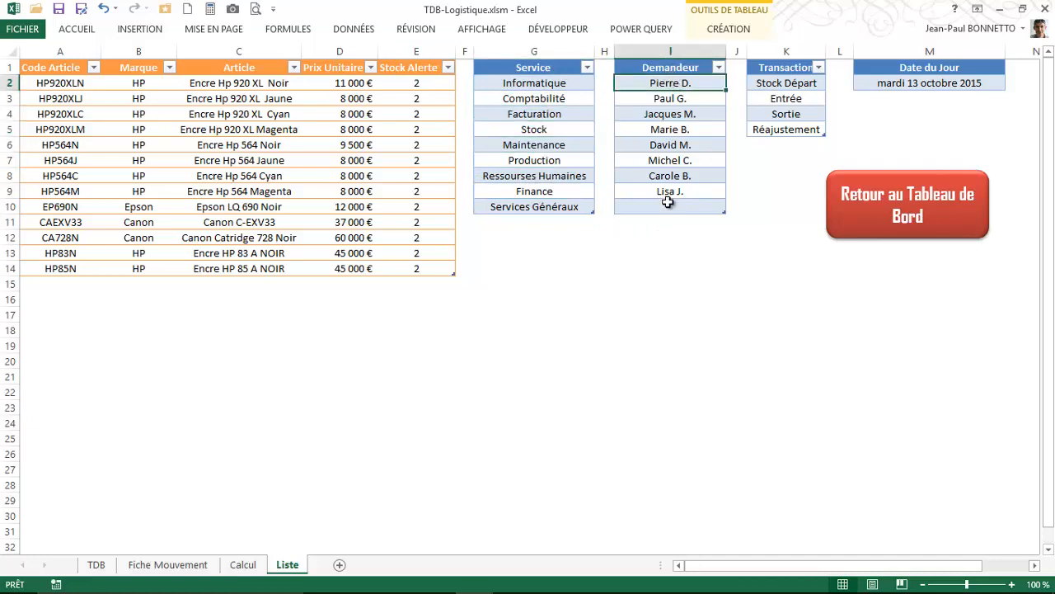
left_click(779, 84)
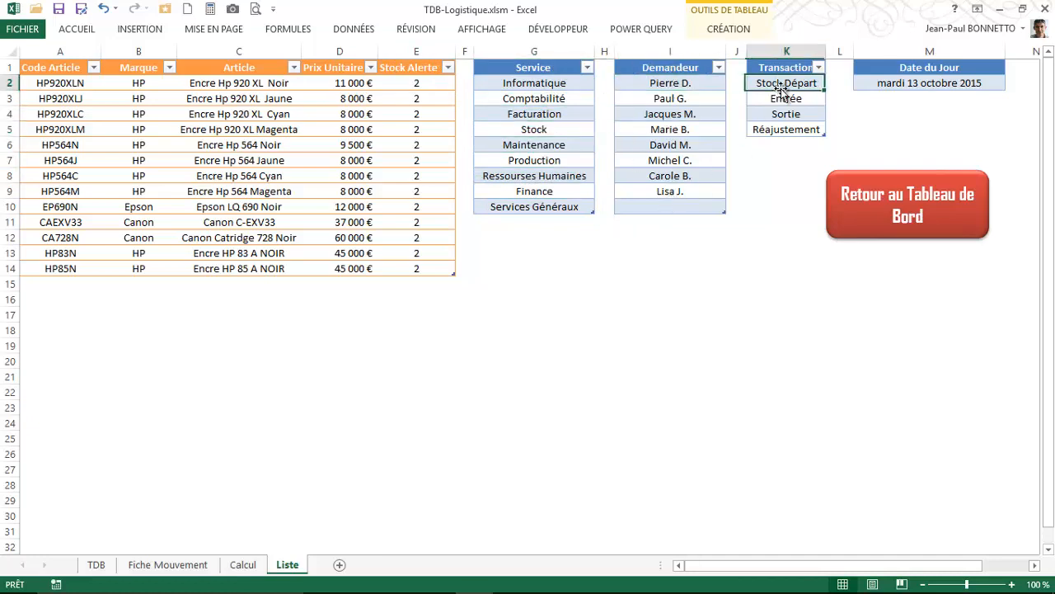
Step: View the current date on the Liste sheet, and return to the TDB dashboard
left_click(928, 82)
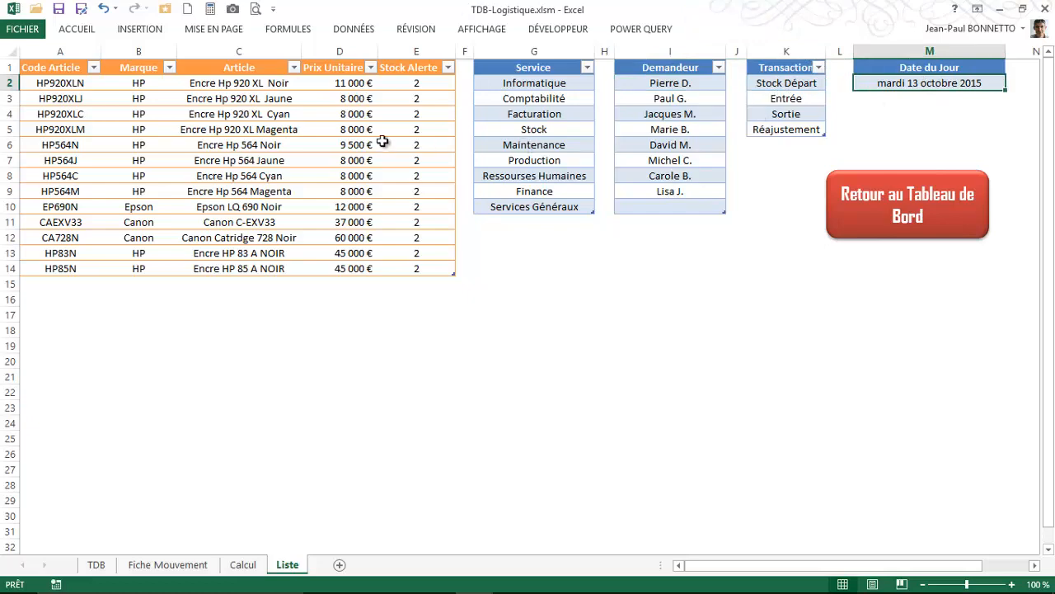
left_click(96, 565)
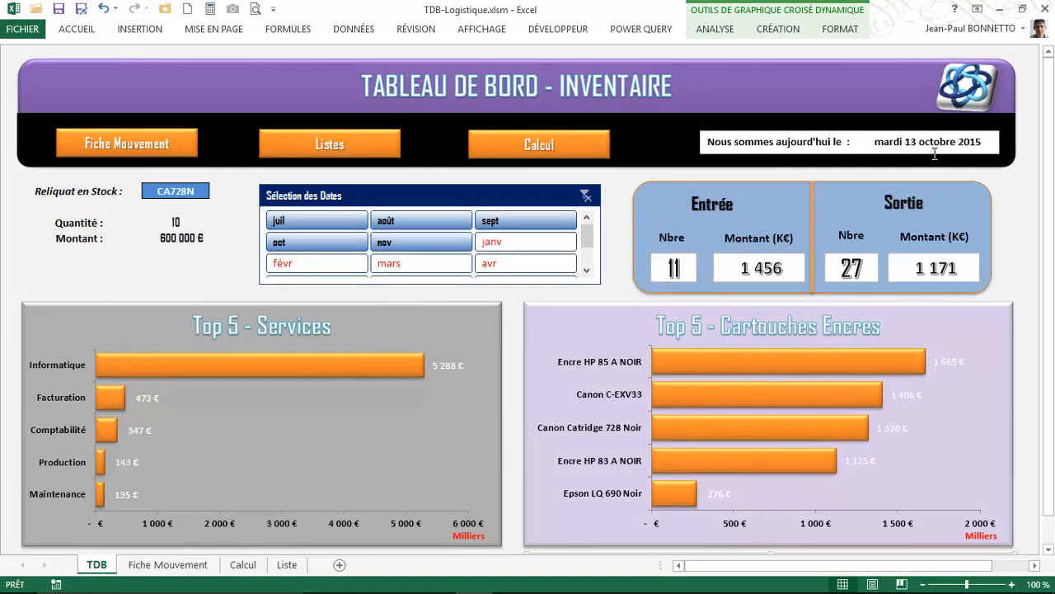
Step: Open the Calcul sheet from the dashboard and examine the remaining quantities per product code
left_click(539, 145)
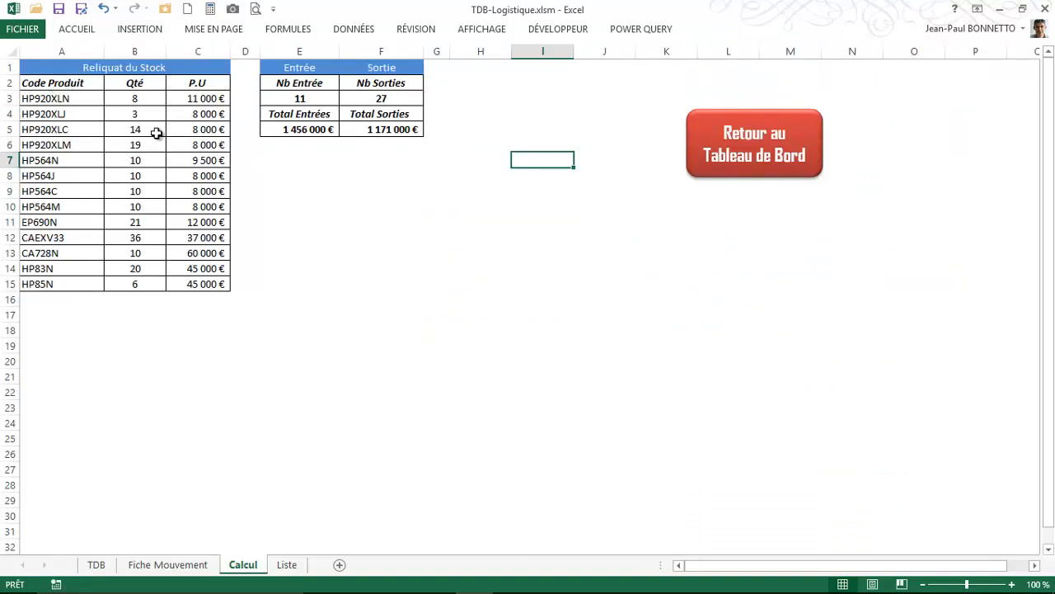
left_click(138, 98)
left_click(132, 129)
left_click(142, 190)
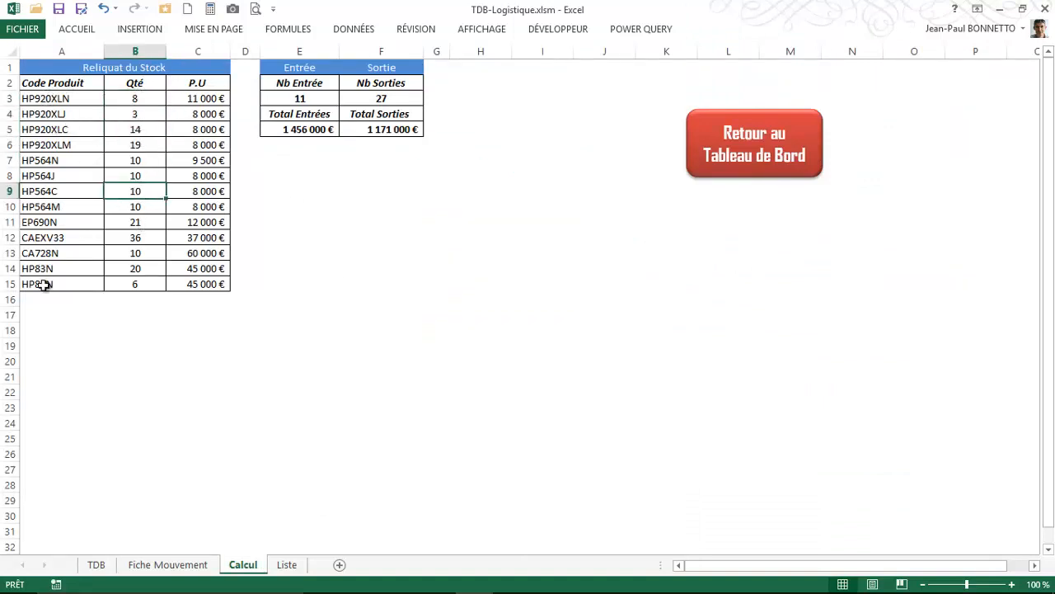
left_click(138, 97)
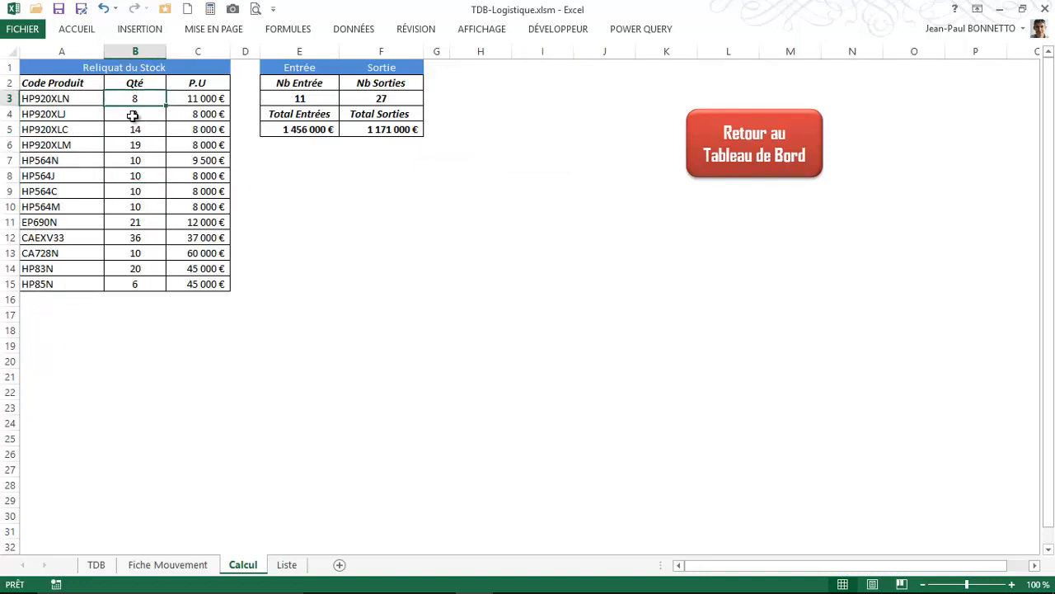
left_click(133, 131)
left_click(139, 172)
left_click(139, 202)
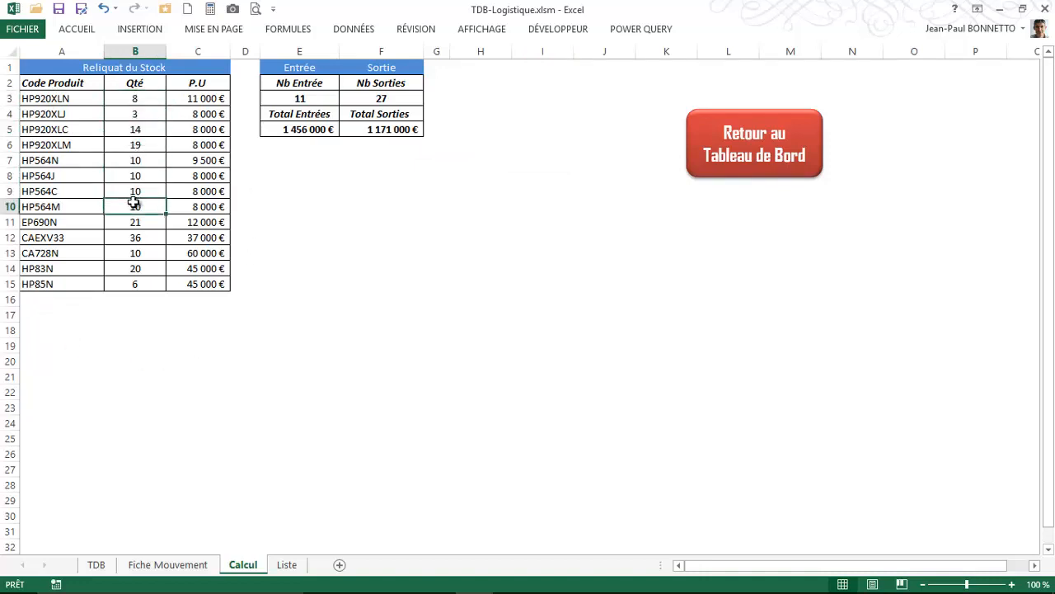
Step: Examine the Quantité and Montant of the selected cartridge under Reliquat en Stock on the TDB dashboard
left_click(99, 568)
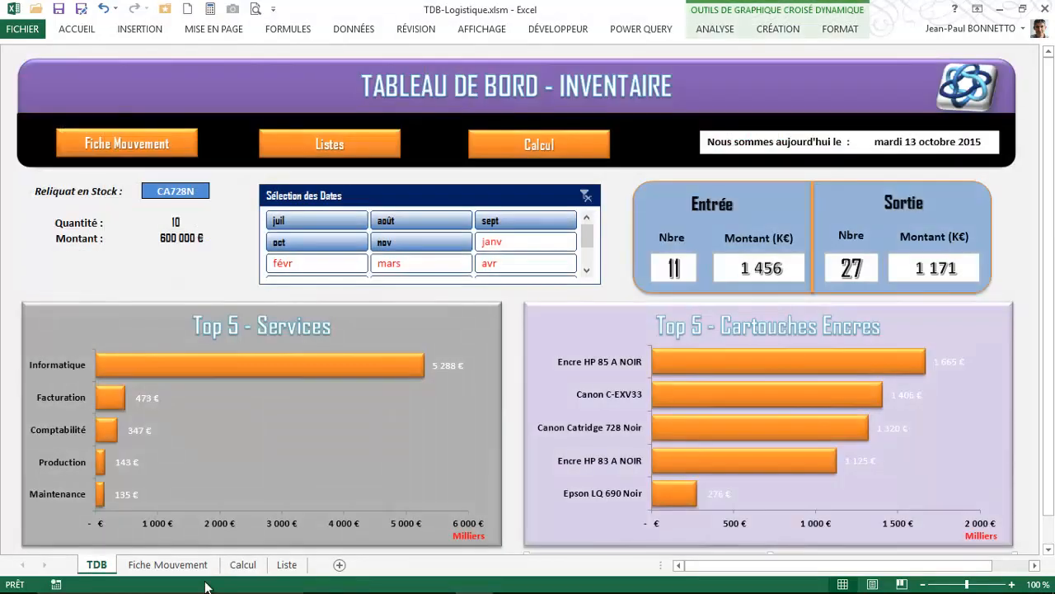
left_click(173, 225)
left_click(168, 240)
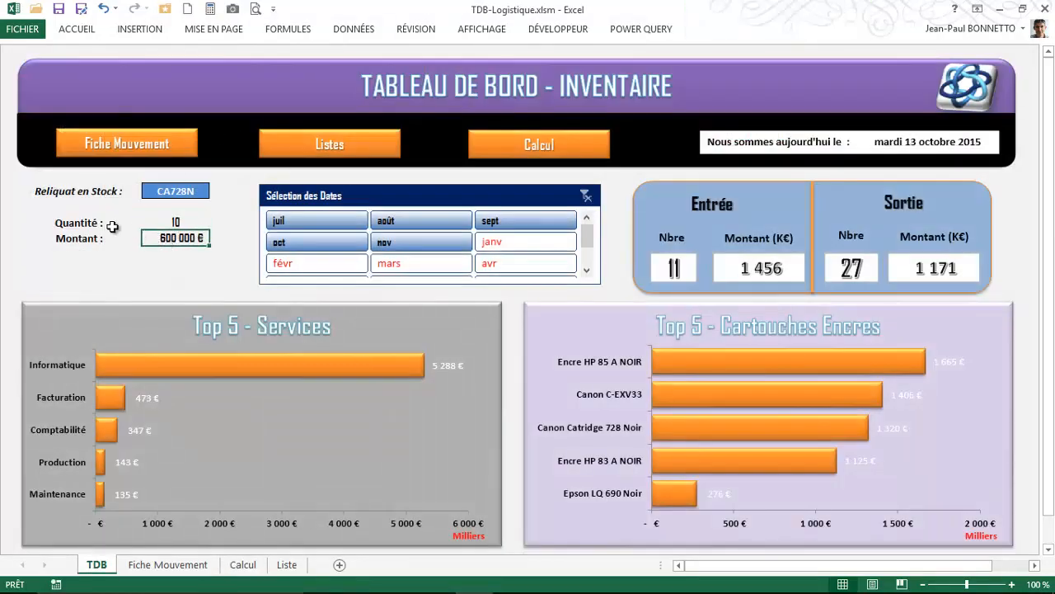
left_click(104, 225)
left_click(92, 239)
left_click(181, 239)
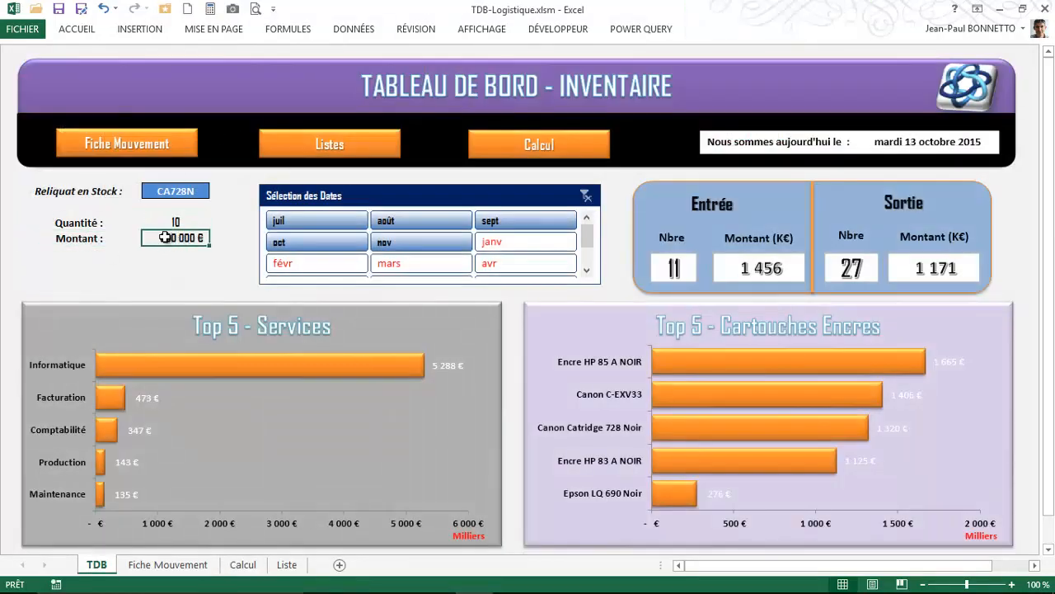
left_click(188, 190)
left_click(173, 221)
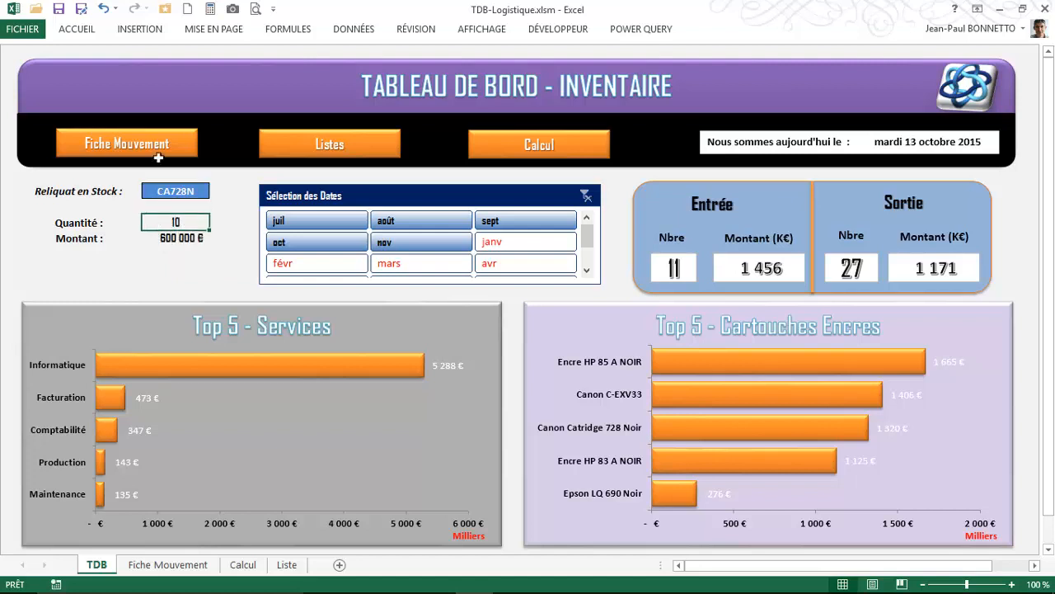
left_click(173, 238)
left_click(172, 222)
Step: Choose HP83N as the cartridge reference for Reliquat en Stock on the dashboard
left_click(188, 190)
left_click(215, 191)
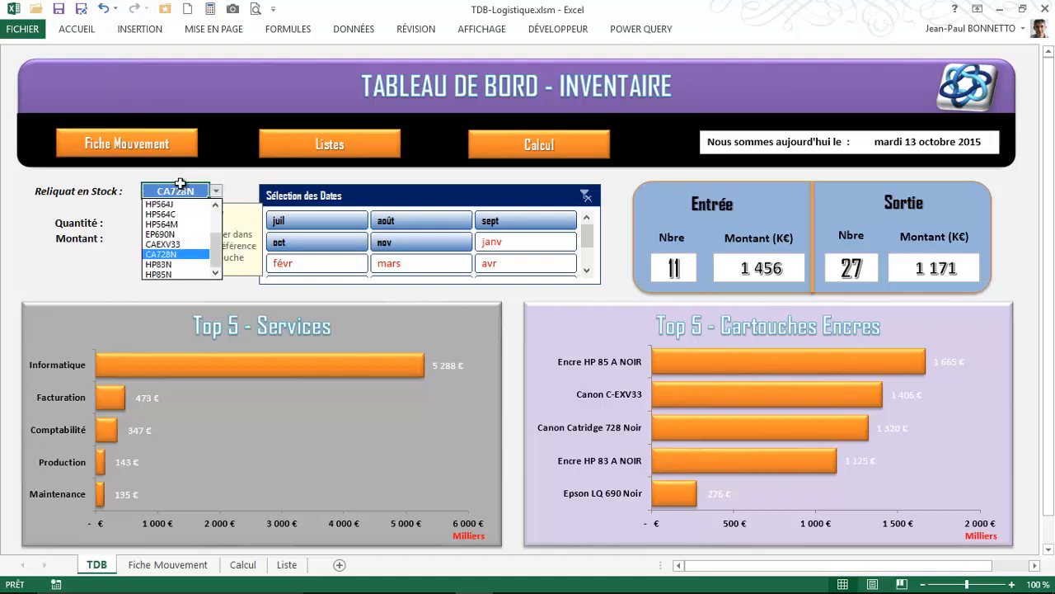
left_click(158, 264)
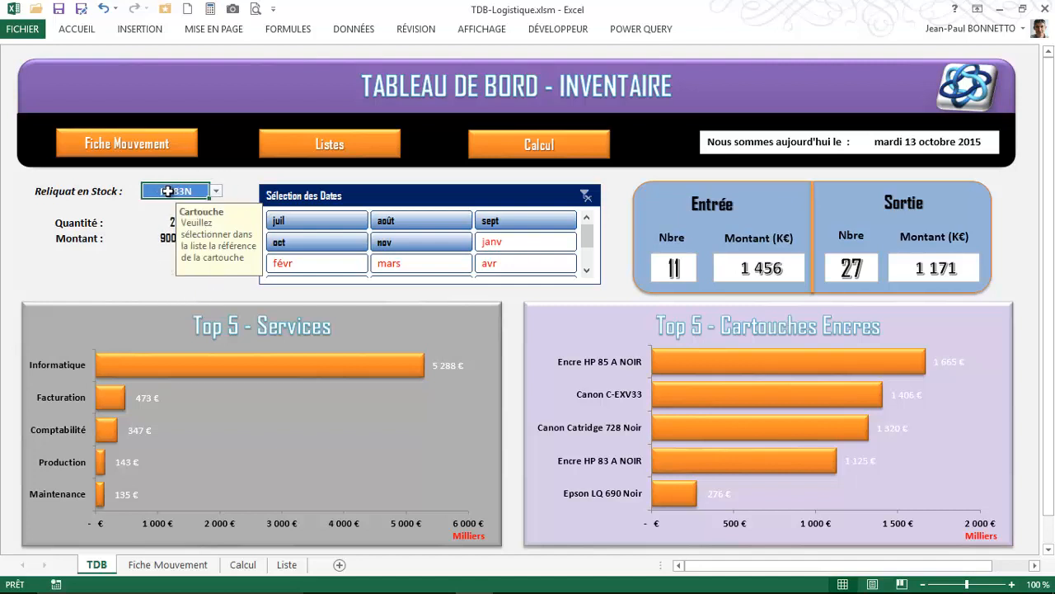
left_click(171, 223)
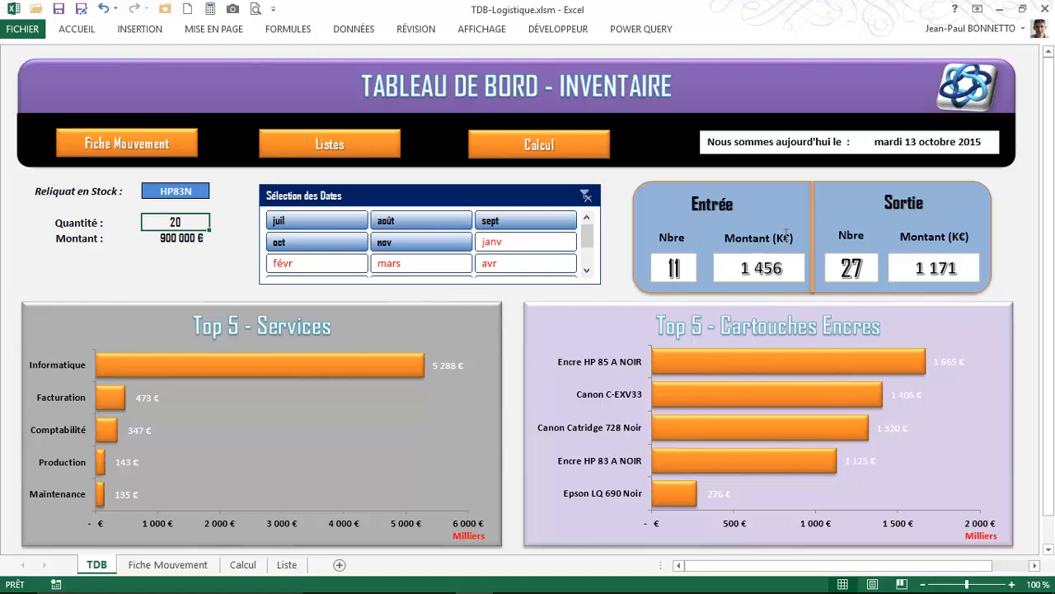
Step: Look over the dashboard's Entrée and Sortie summary and its service, cartridge, requester and brand charts
left_click(849, 268)
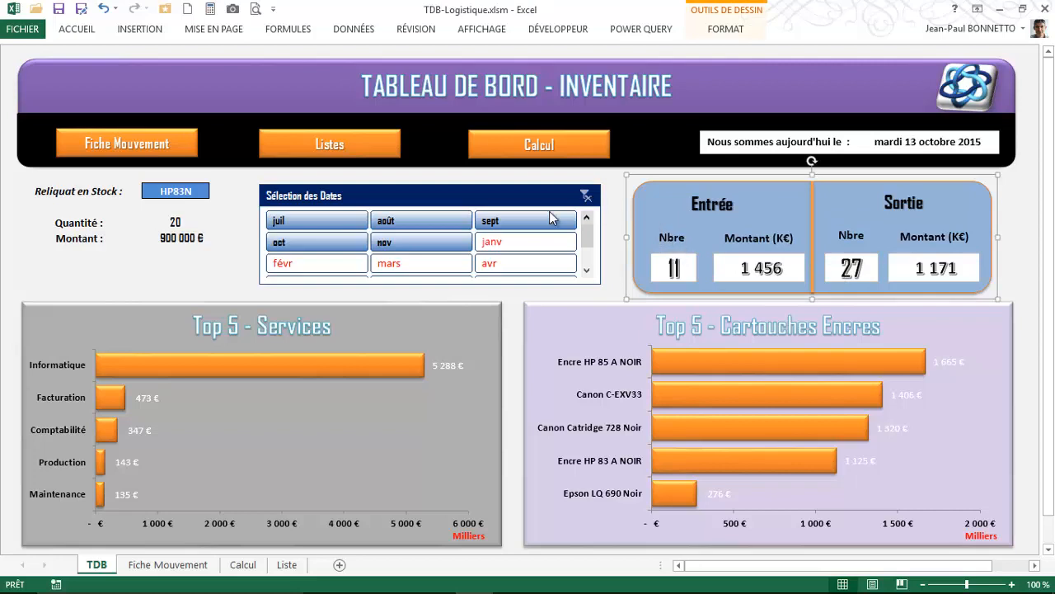
scroll(187, 274, "down", 4)
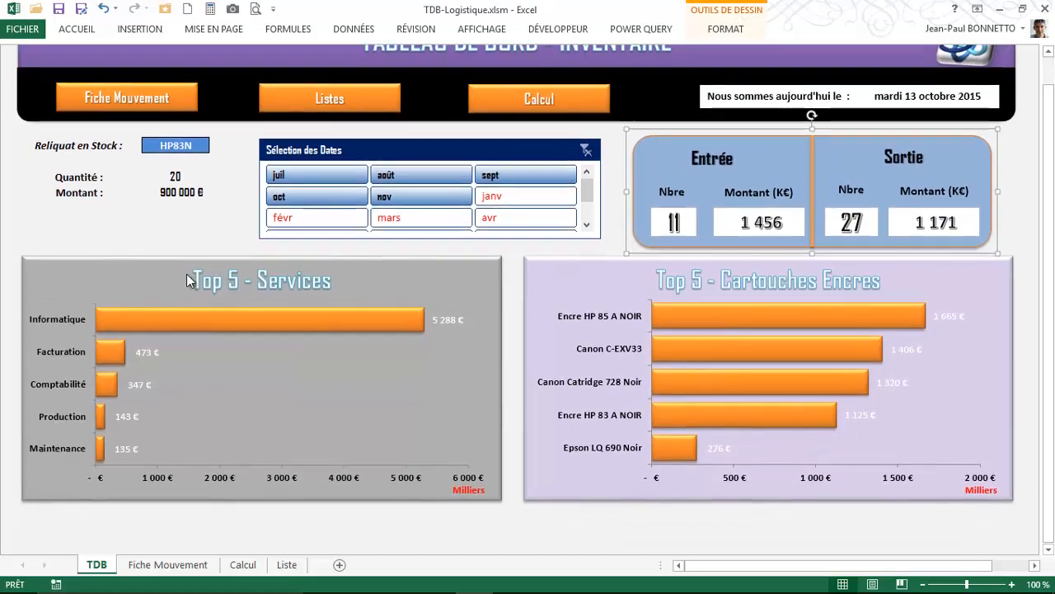
scroll(233, 204, "down", 5)
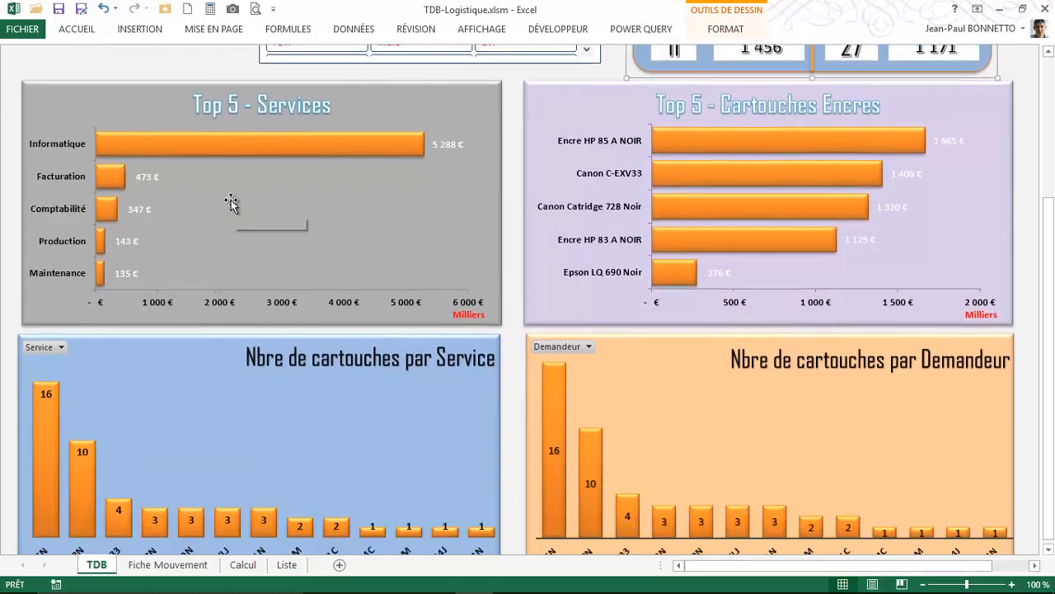
scroll(231, 202, "down", 1)
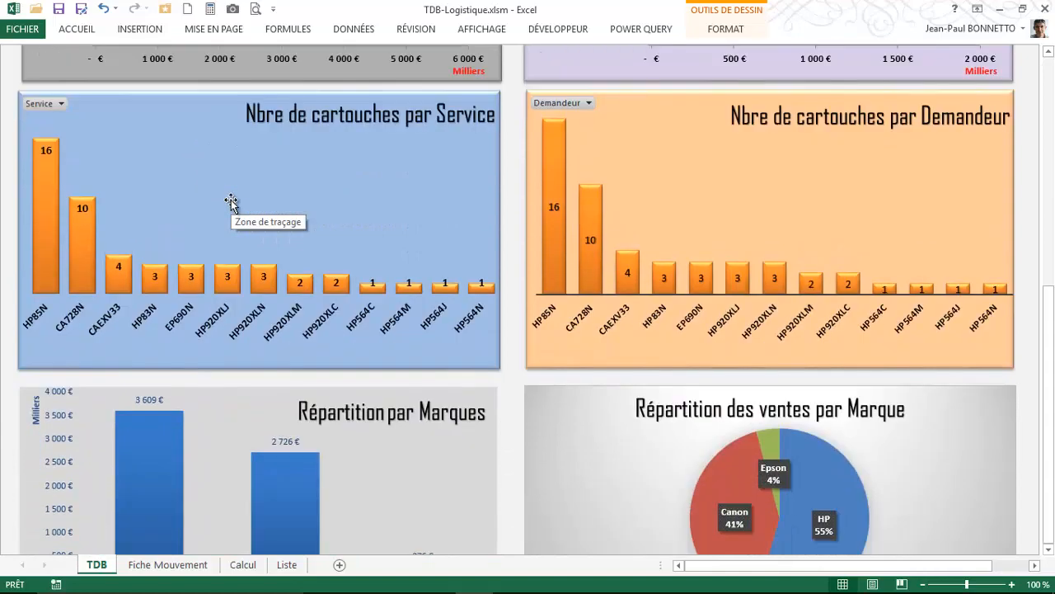
scroll(231, 202, "up", 5)
scroll(230, 202, "up", 3)
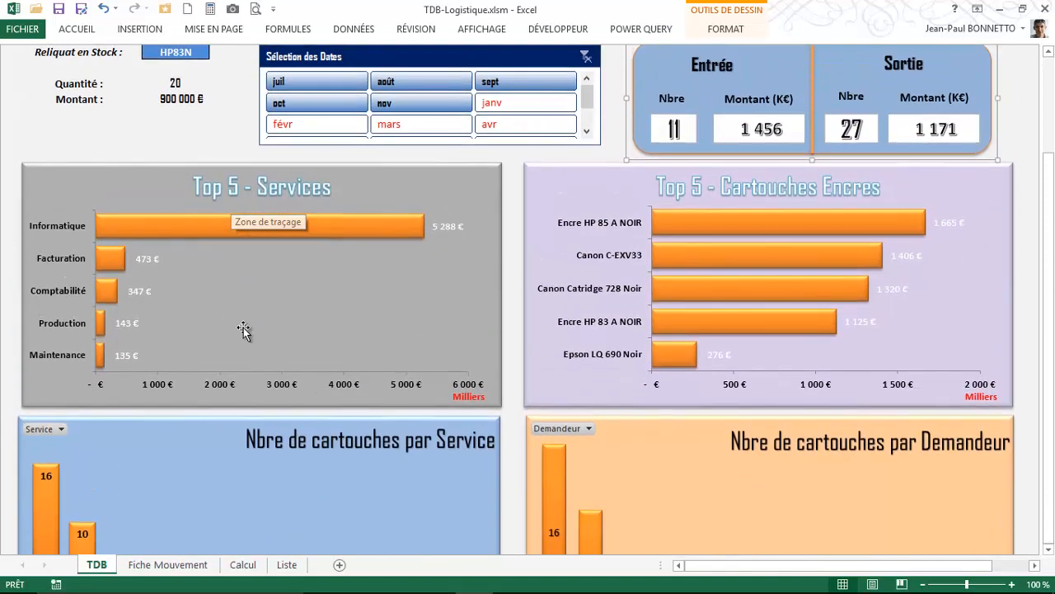
Step: Review the Fiche Mouvement and Calcul sheets, and return to the Top 5 and cartridge count charts on TDB
left_click(167, 564)
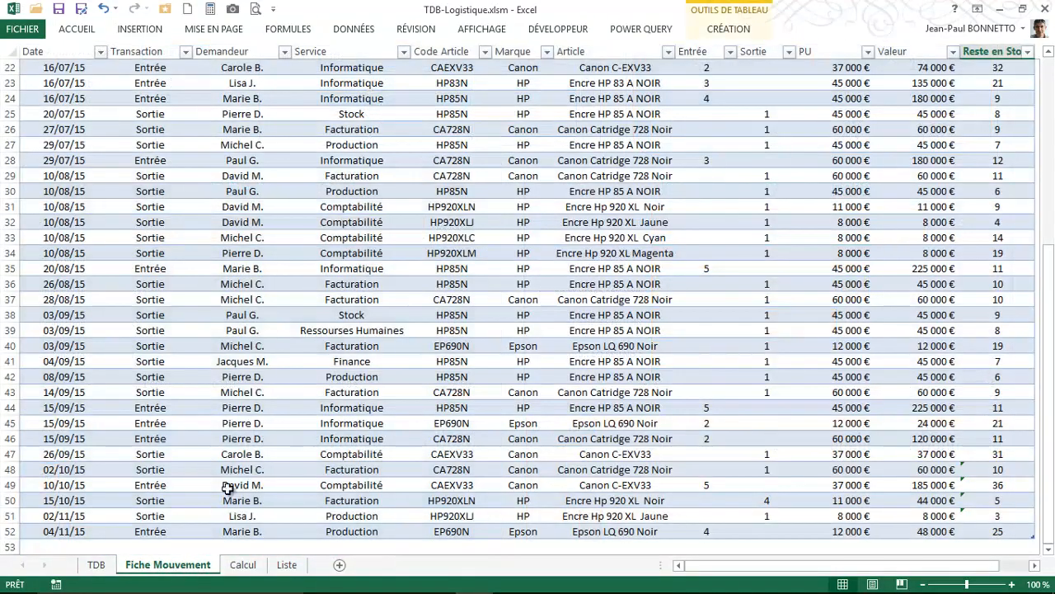
left_click(245, 564)
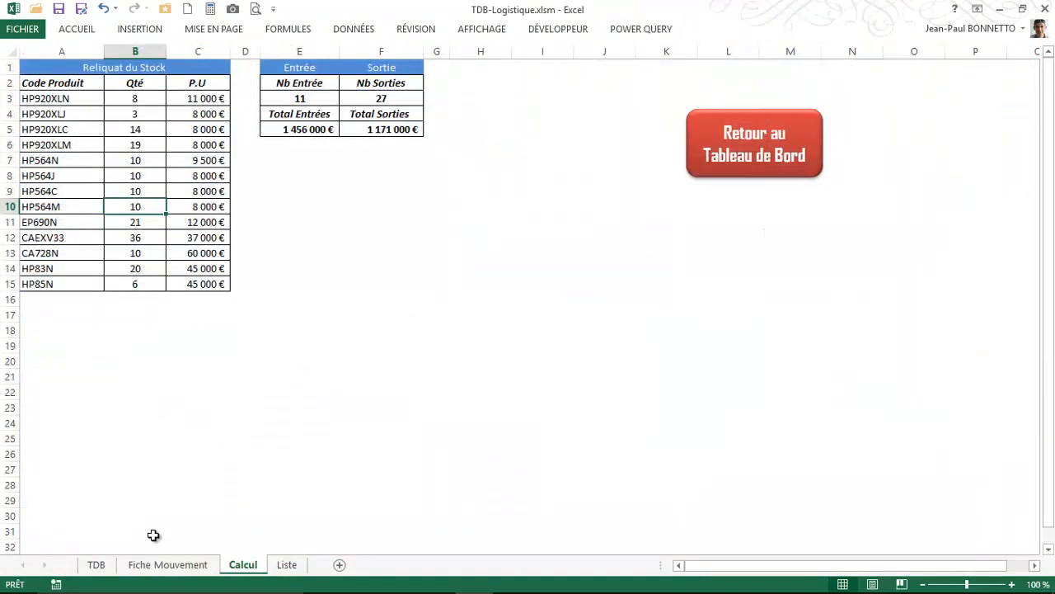
left_click(165, 564)
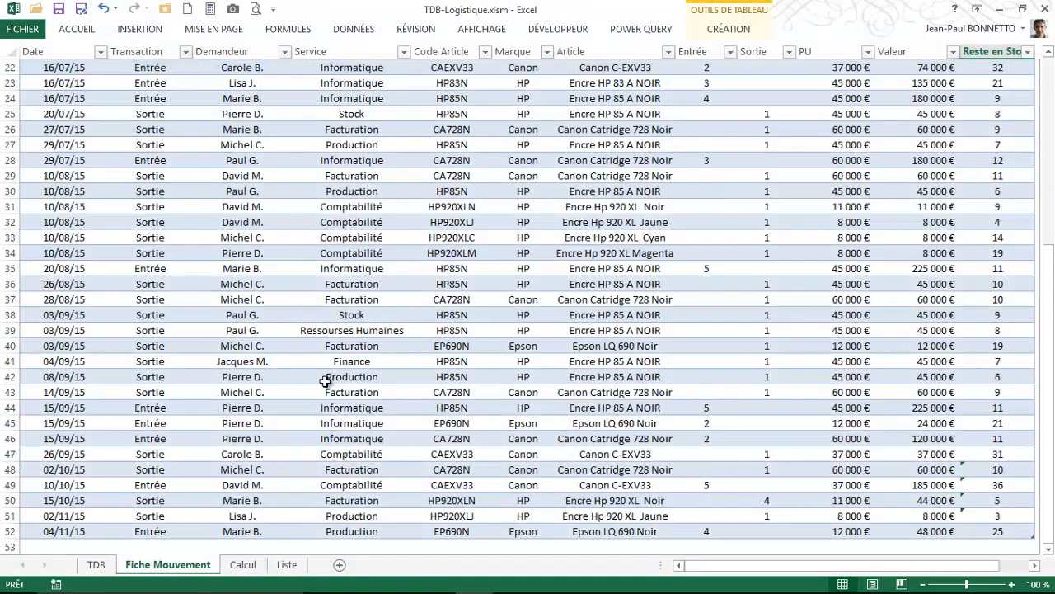
left_click(96, 564)
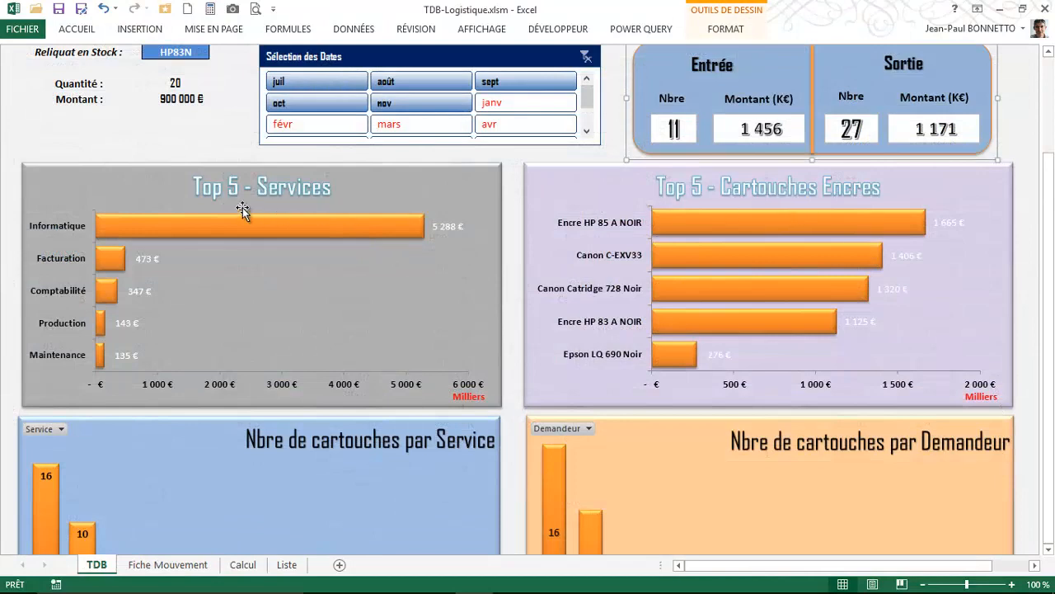
scroll(285, 285, "down", 4)
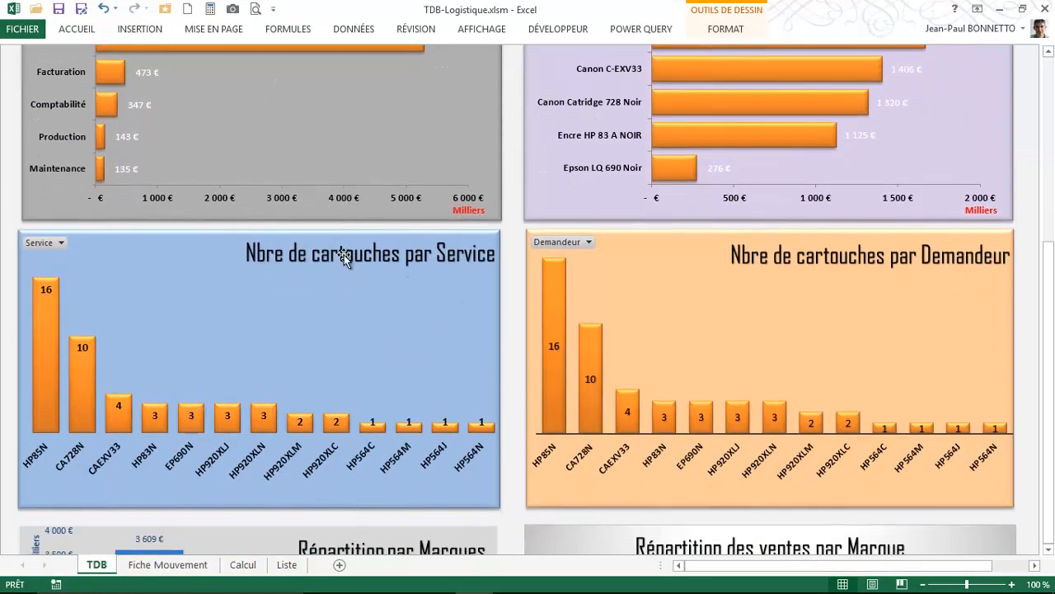
scroll(342, 132, "up", 5)
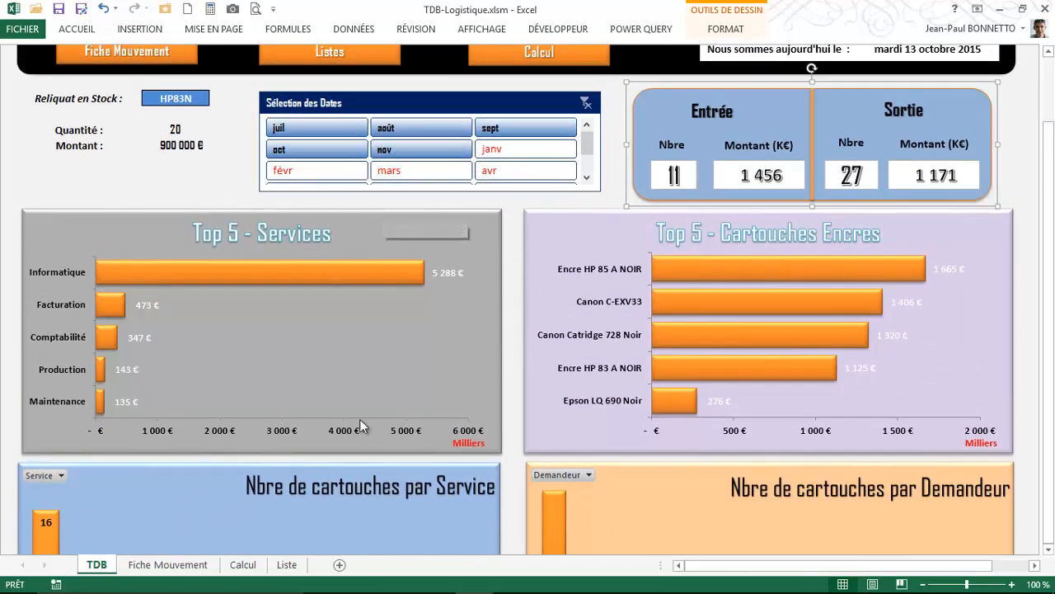
Step: Unhide the Top 5 sheet
right_click(299, 566)
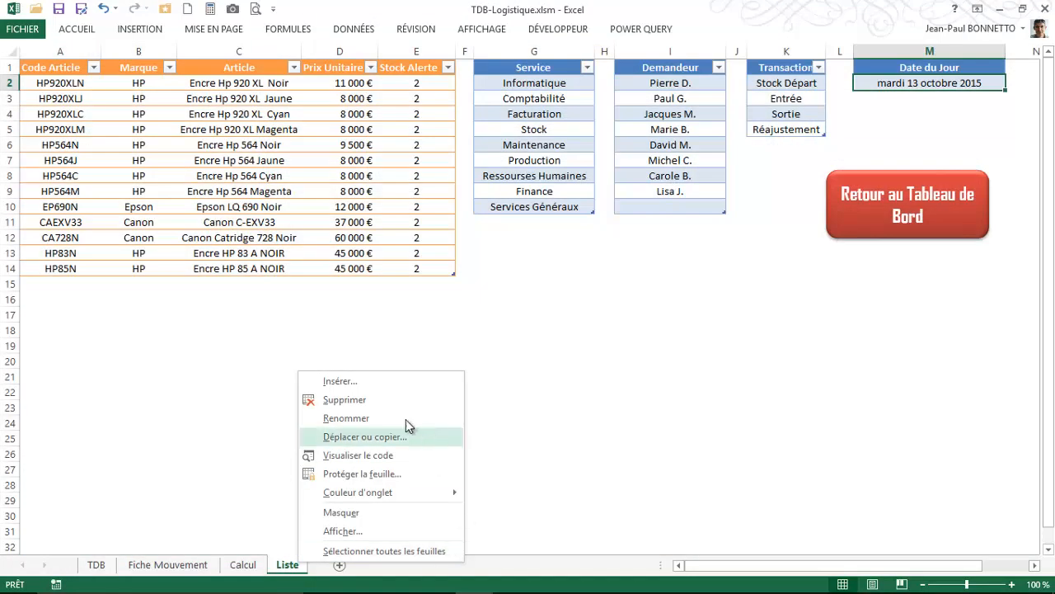
left_click(337, 536)
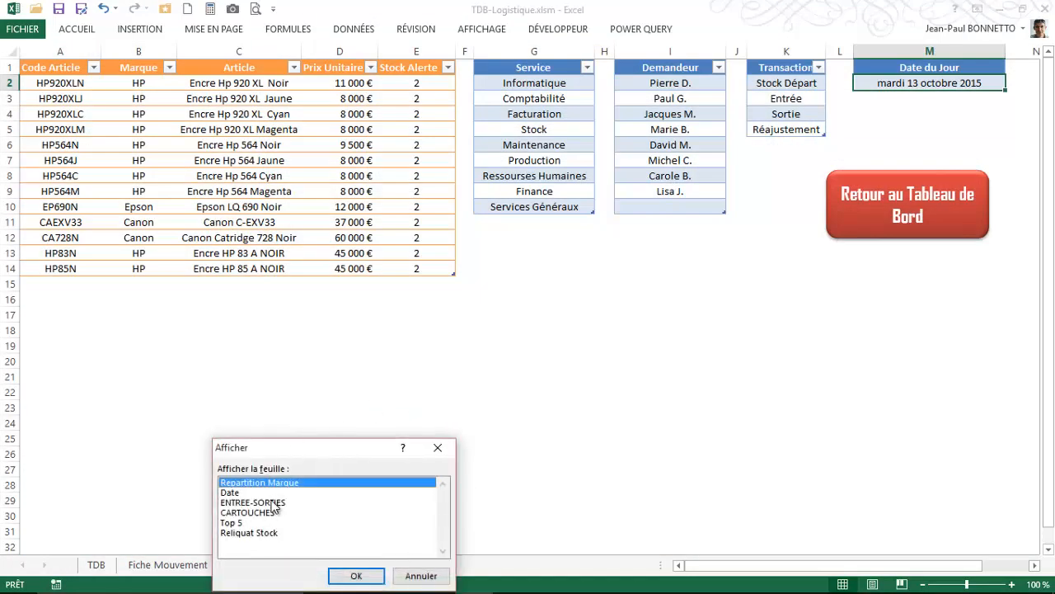
left_click(238, 524)
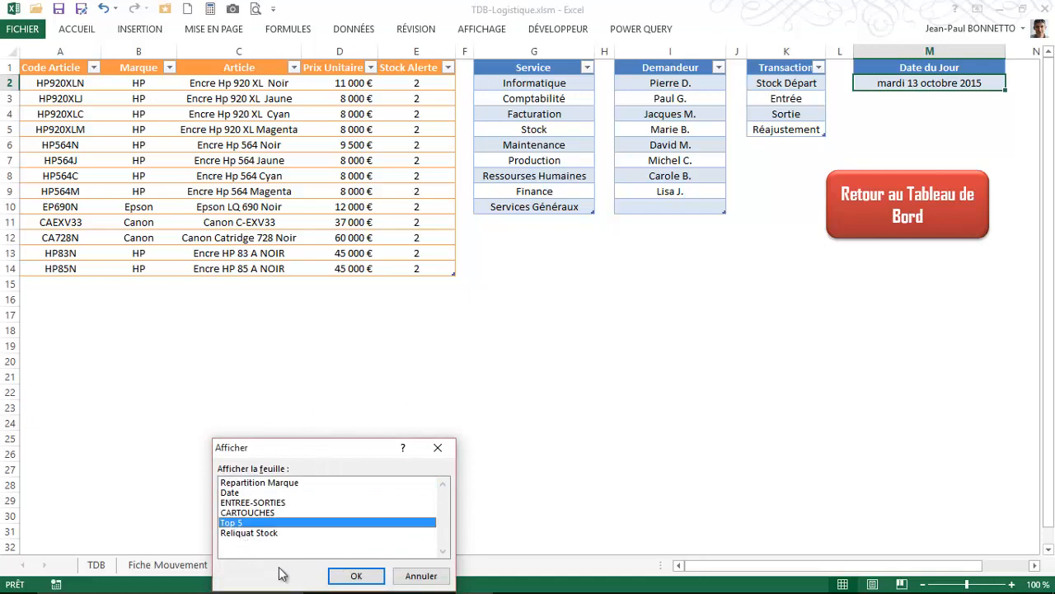
left_click(355, 575)
Step: Examine the article and service pivot tables on the Top 5 sheet alongside the matching dashboard charts
left_click(265, 313)
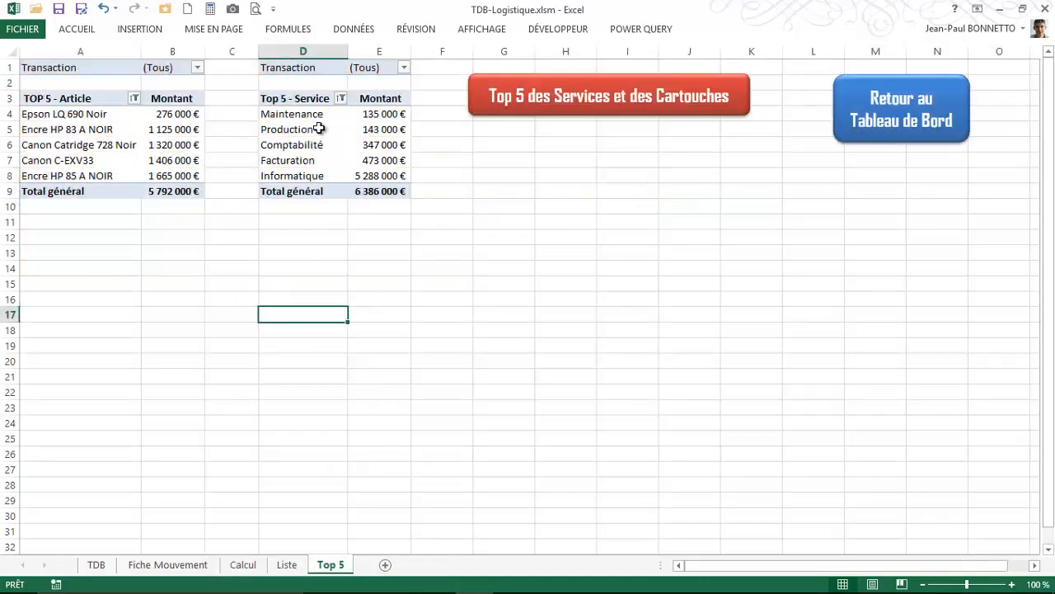
left_click(80, 129)
left_click(332, 131)
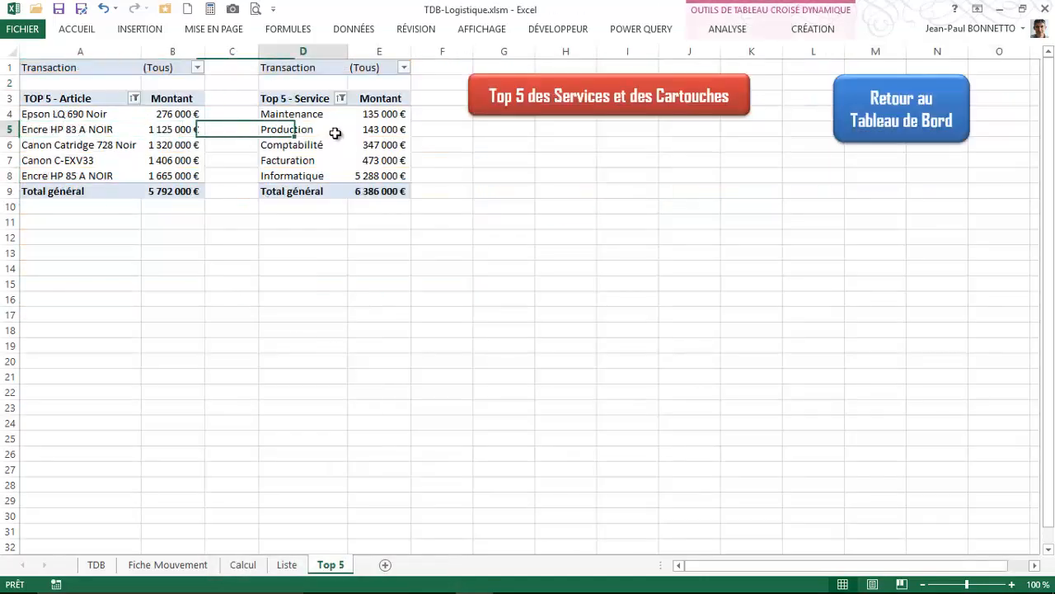
left_click(93, 132)
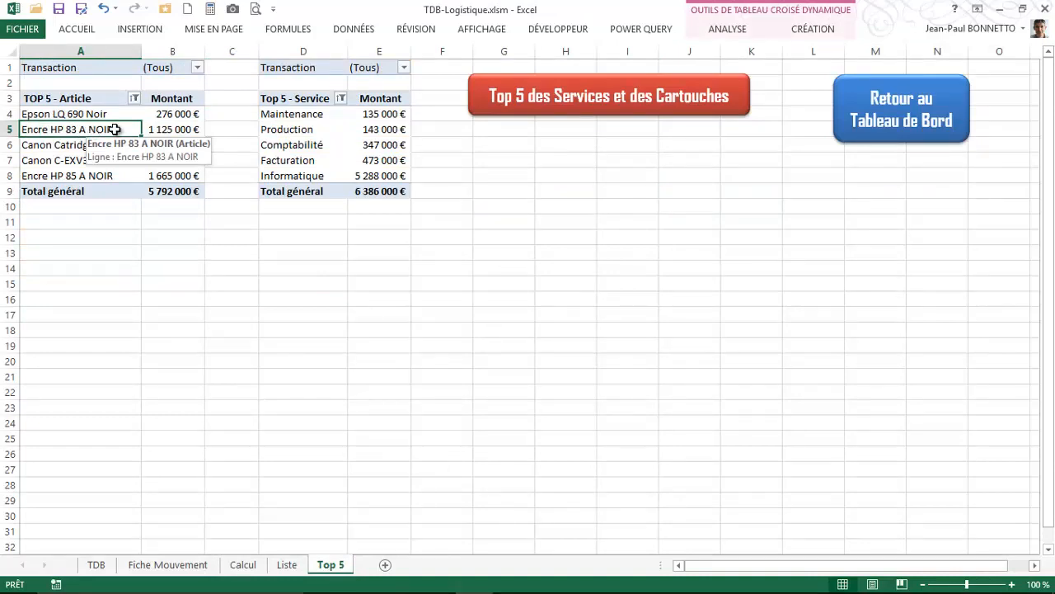
left_click(328, 130)
left_click(72, 132)
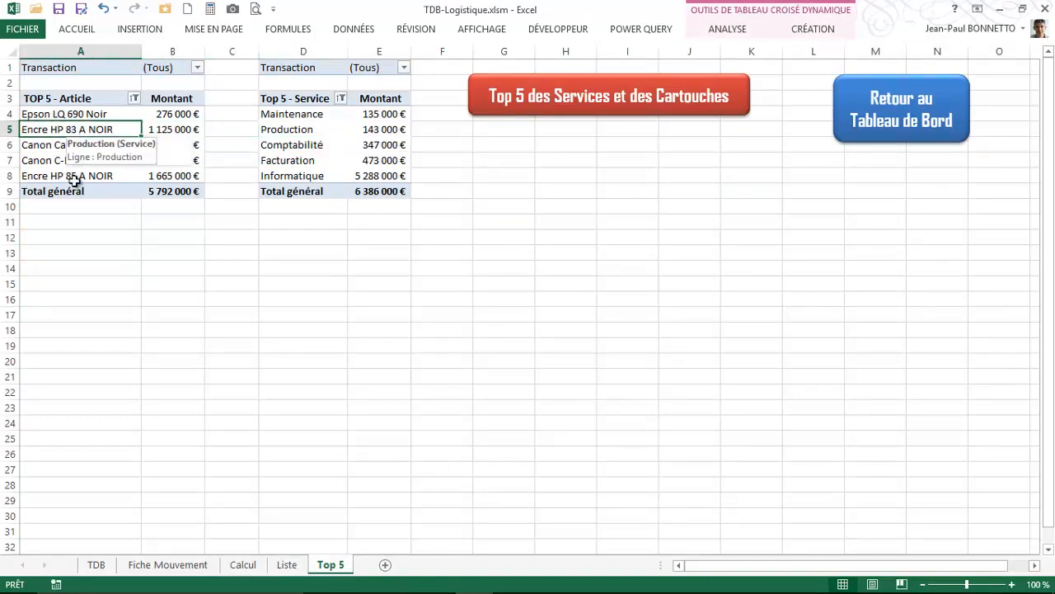
left_click(110, 566)
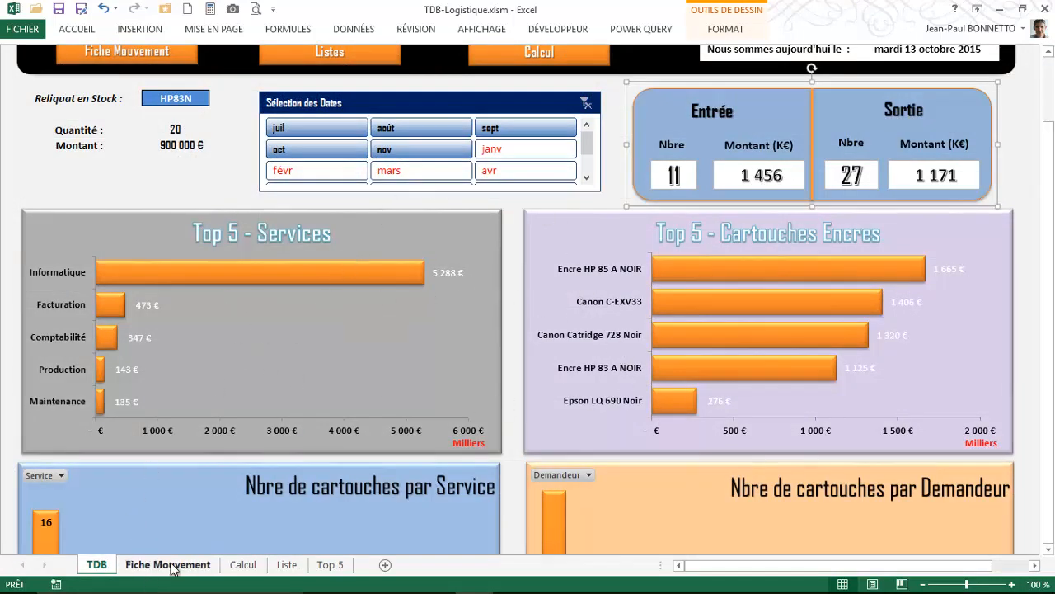
left_click(331, 561)
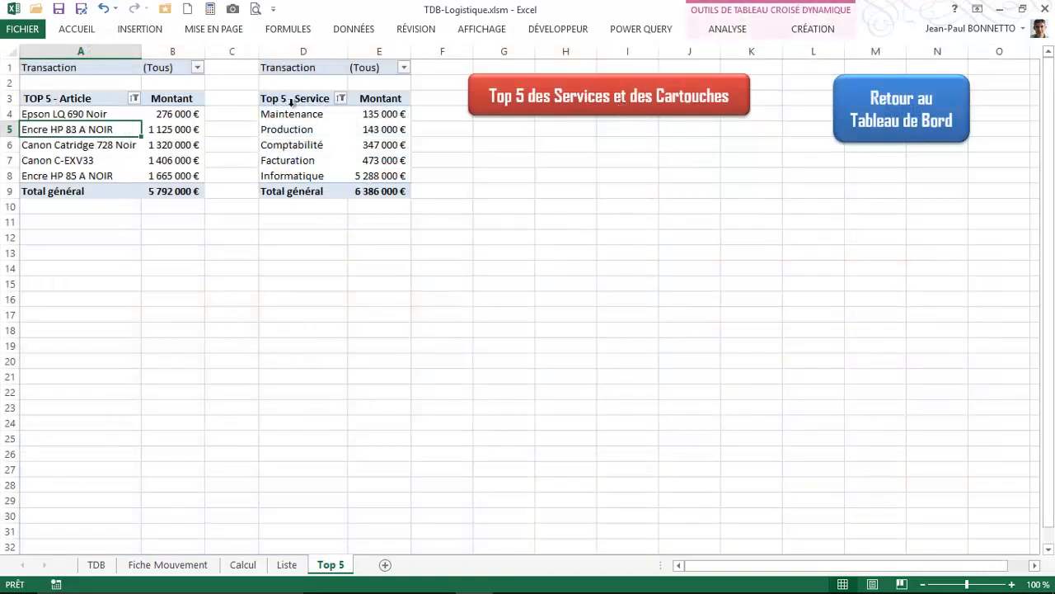
Step: Hide the Top 5 sheet and return to the dashboard
right_click(342, 566)
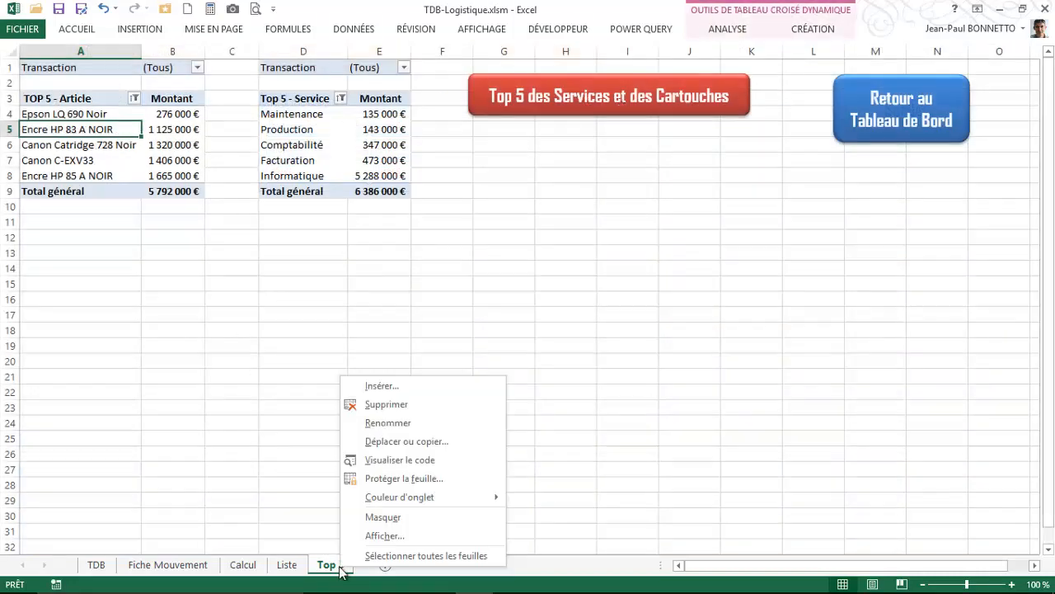
left_click(379, 516)
left_click(904, 213)
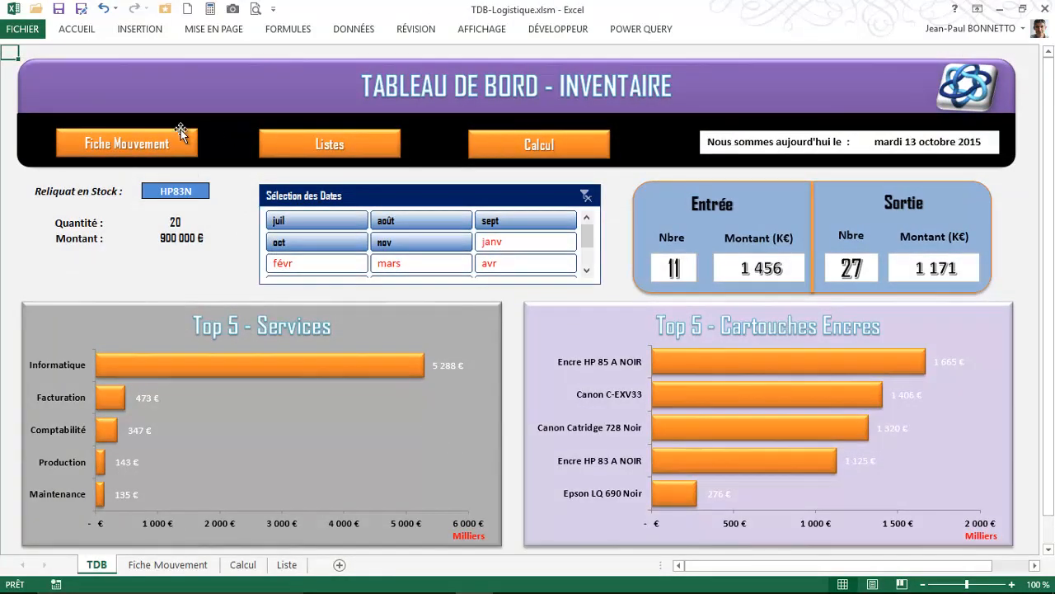
Step: Visit the Liste and Calcul sheets through the dashboard's navigation links, returning to the dashboard after each one
left_click(345, 142)
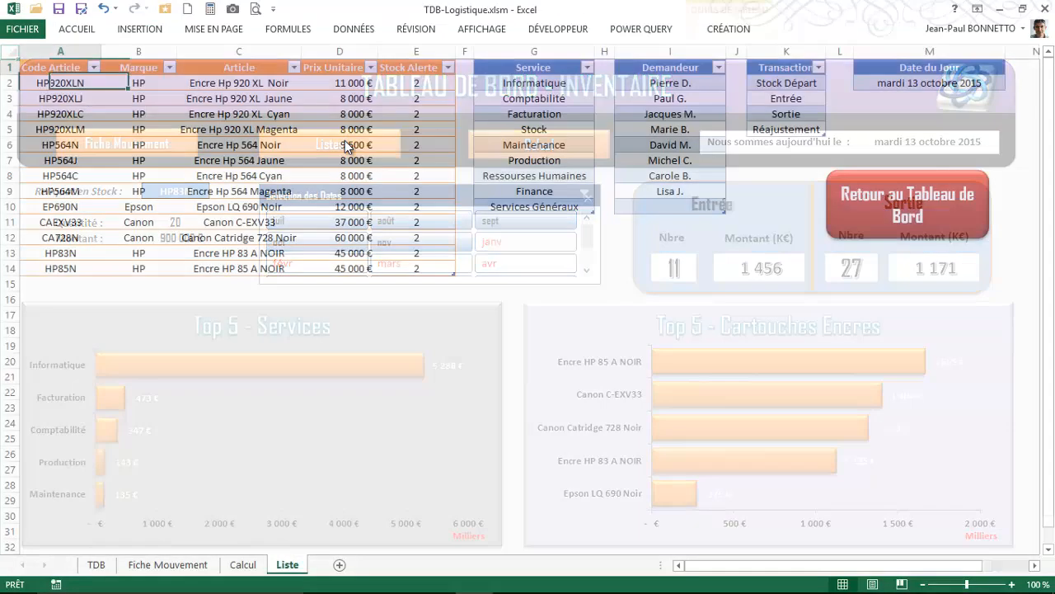
left_click(904, 216)
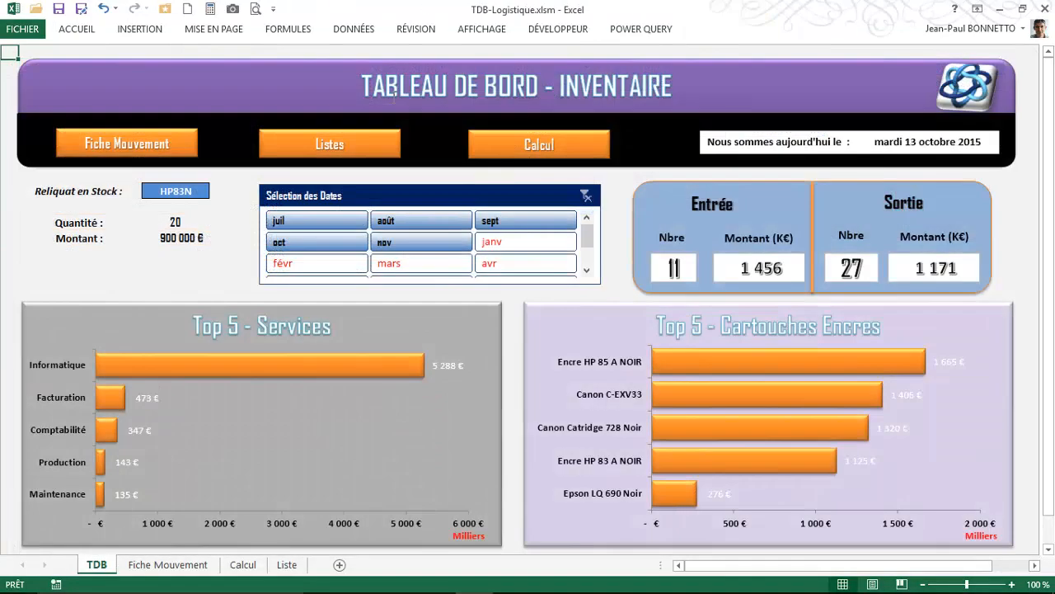
left_click(548, 147)
left_click(757, 177)
Step: Review the dashboard's Top 5, cartridge count and brand distribution charts, and return to the dashboard header
left_click(88, 269)
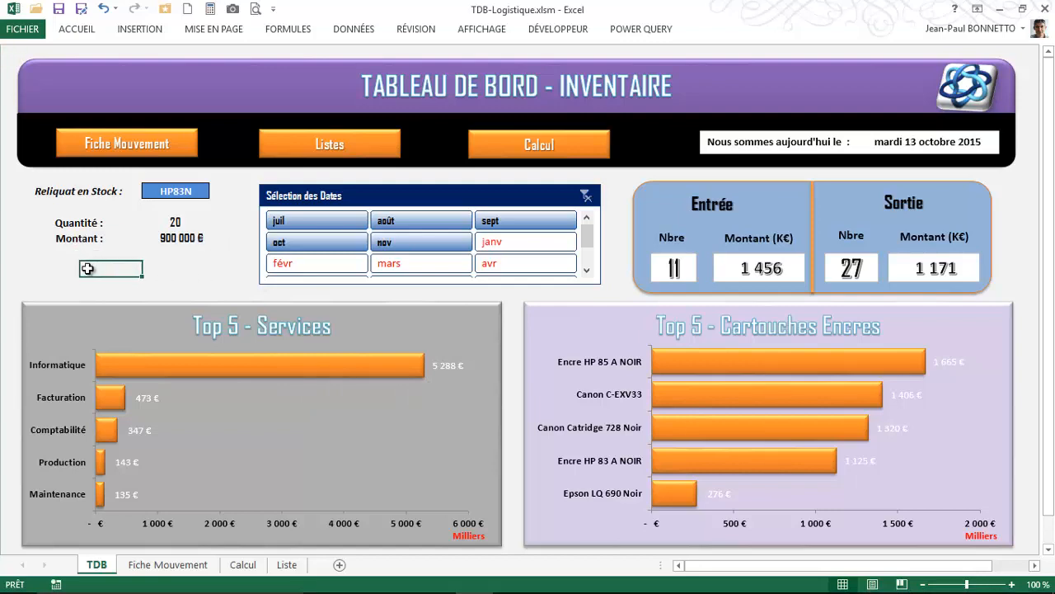
scroll(86, 267, "down", 4)
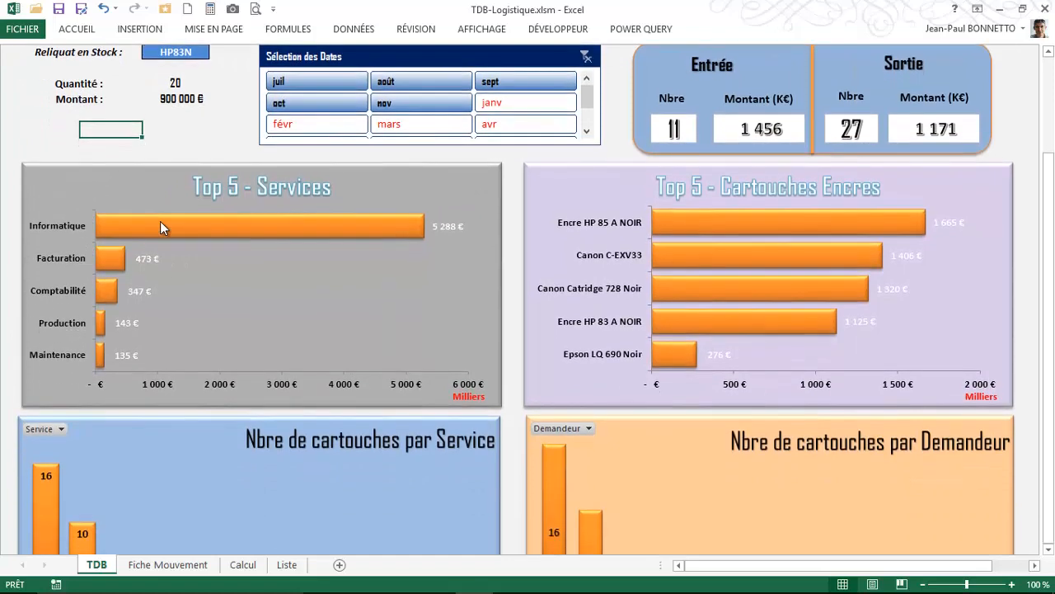
scroll(161, 221, "down", 6)
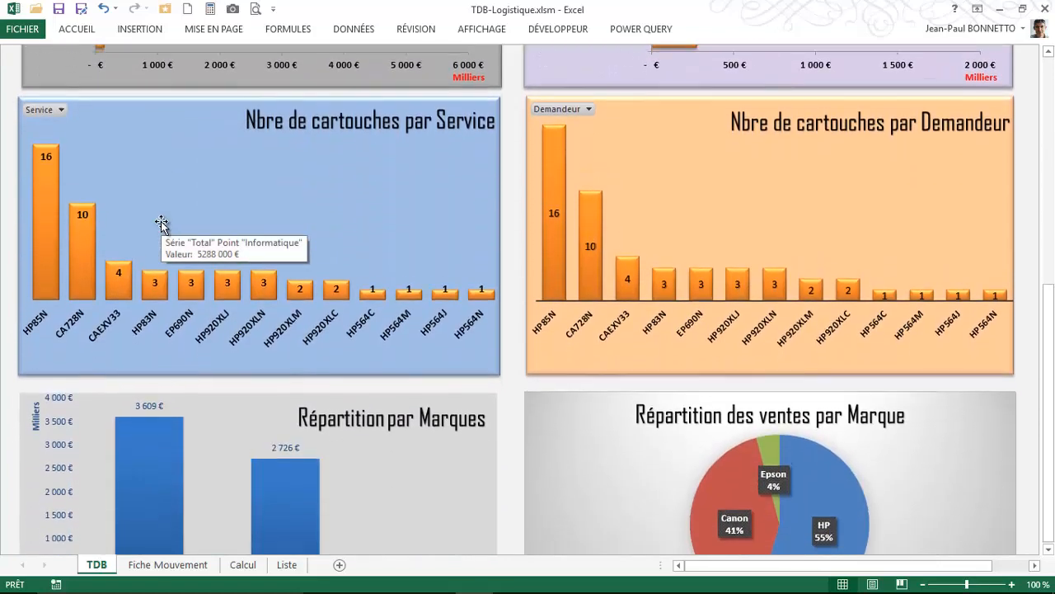
left_click_drag(1049, 334, 1052, 121)
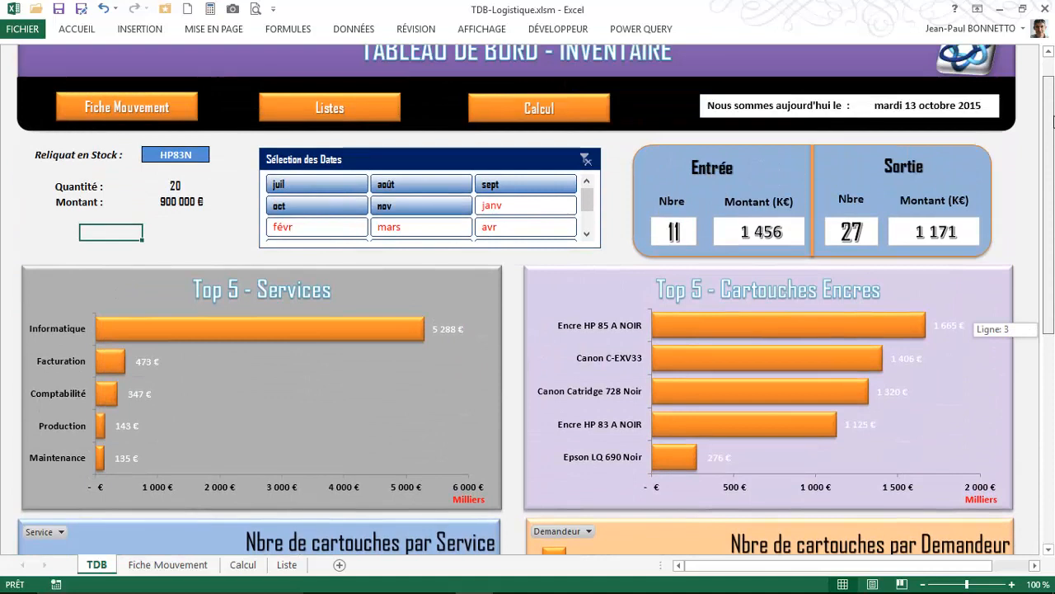